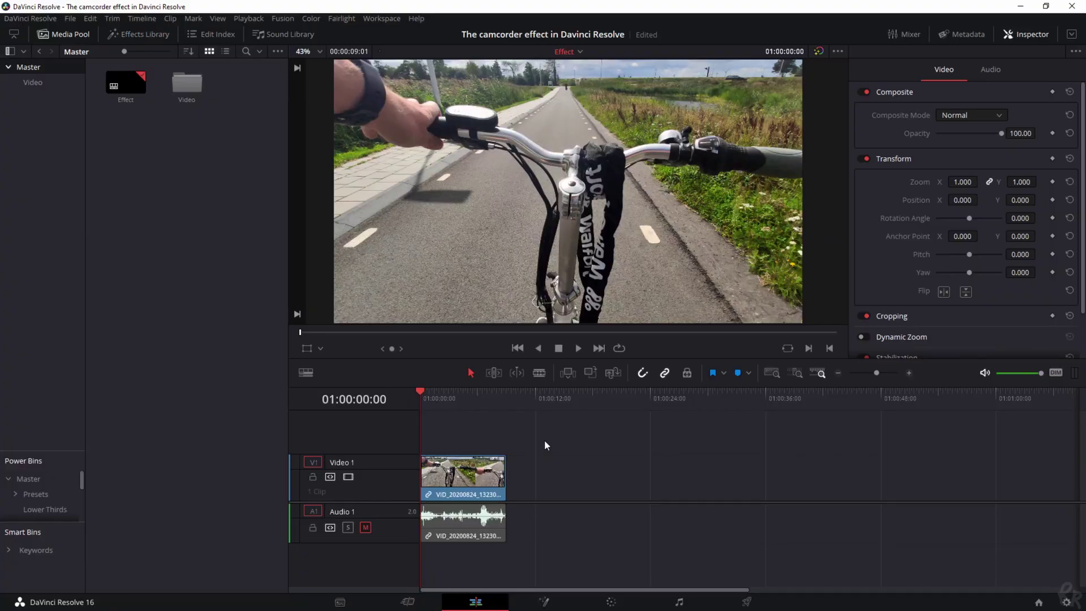
- Preview the bike clip and place an Adjustment Clip on a new video track directly above it, spanning its length
key("space")
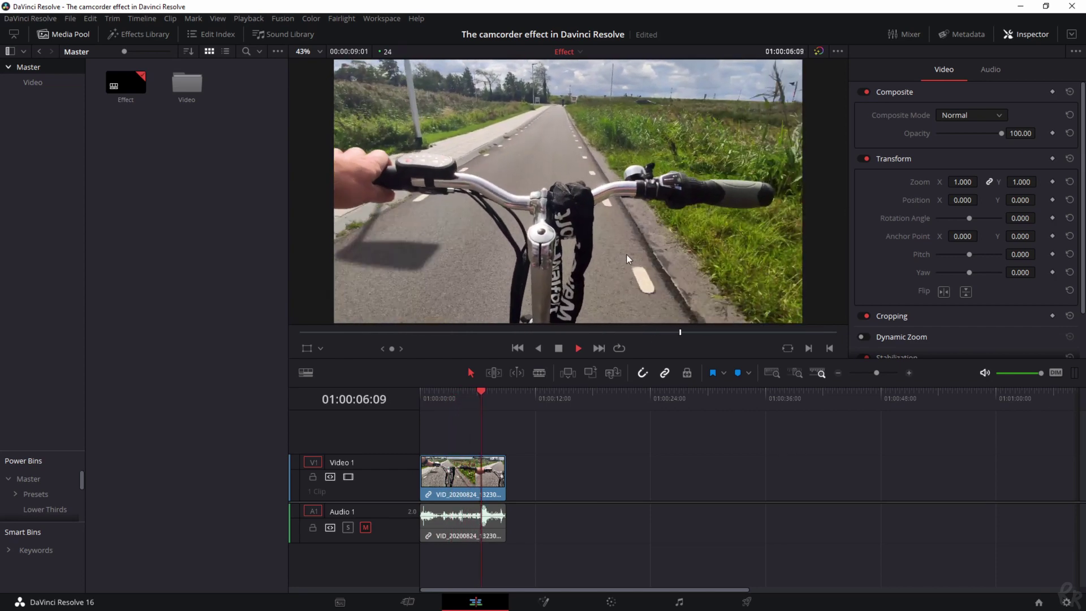
key("space")
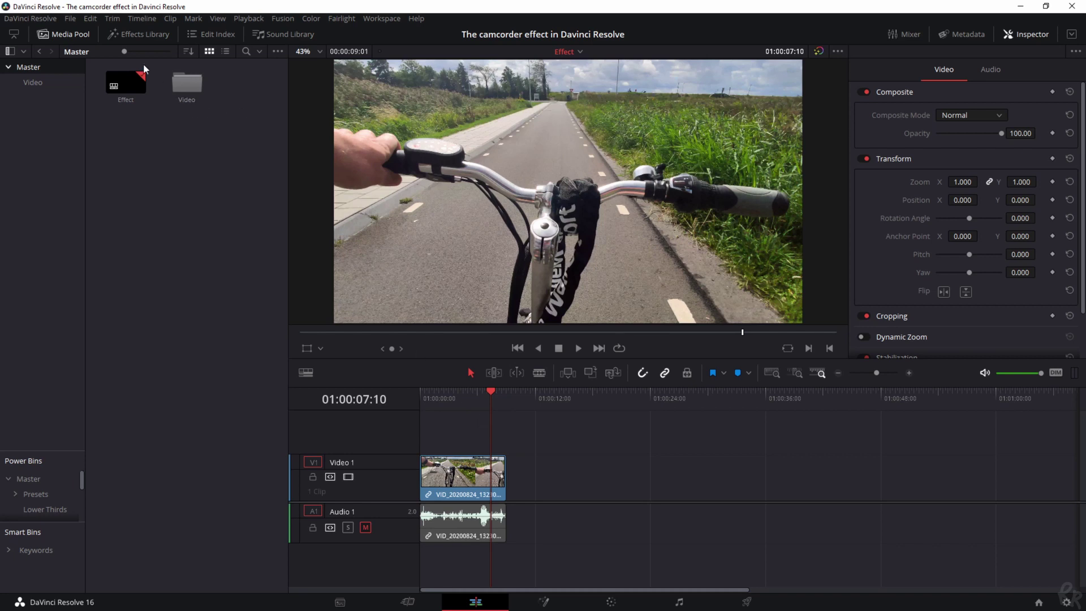
left_click(145, 34)
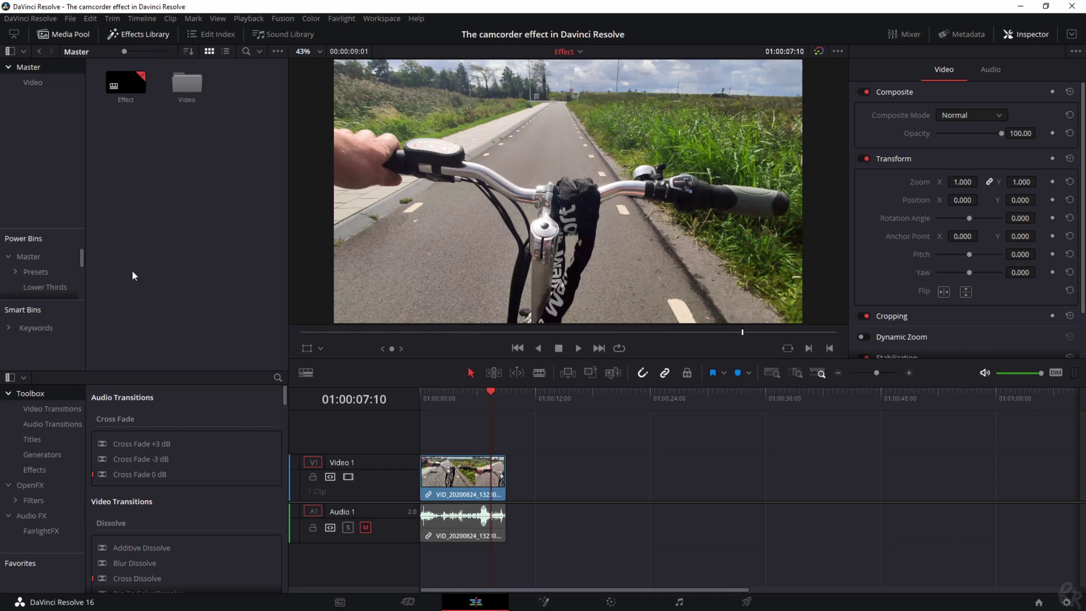
left_click(35, 470)
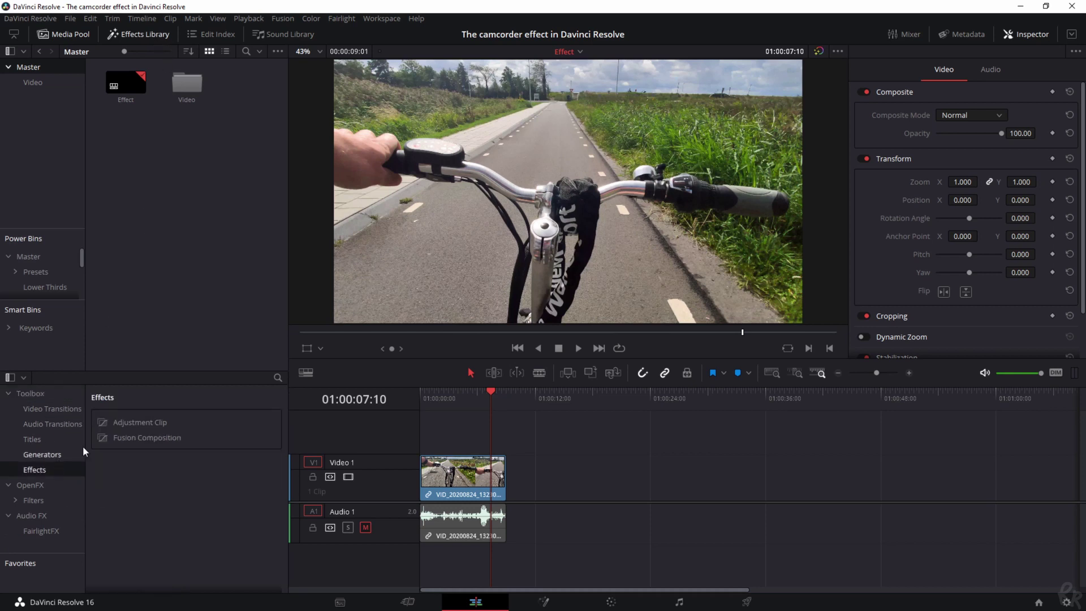
left_click_drag(111, 421, 506, 430)
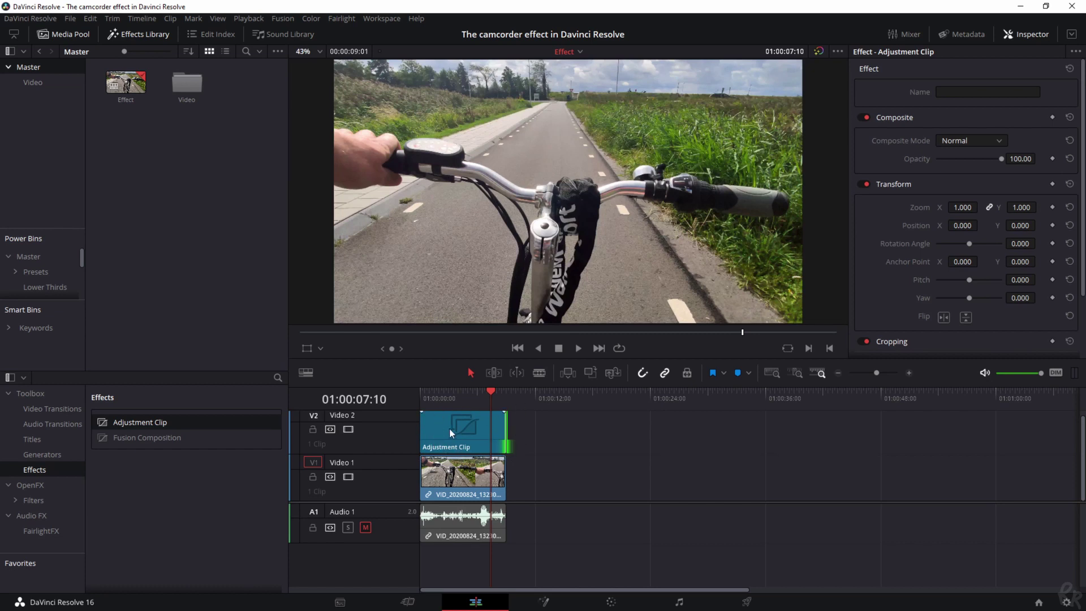
- Find the Scanlines filter in the OpenFX effects and apply it to the adjustment clip
left_click_drag(490, 388, 420, 396)
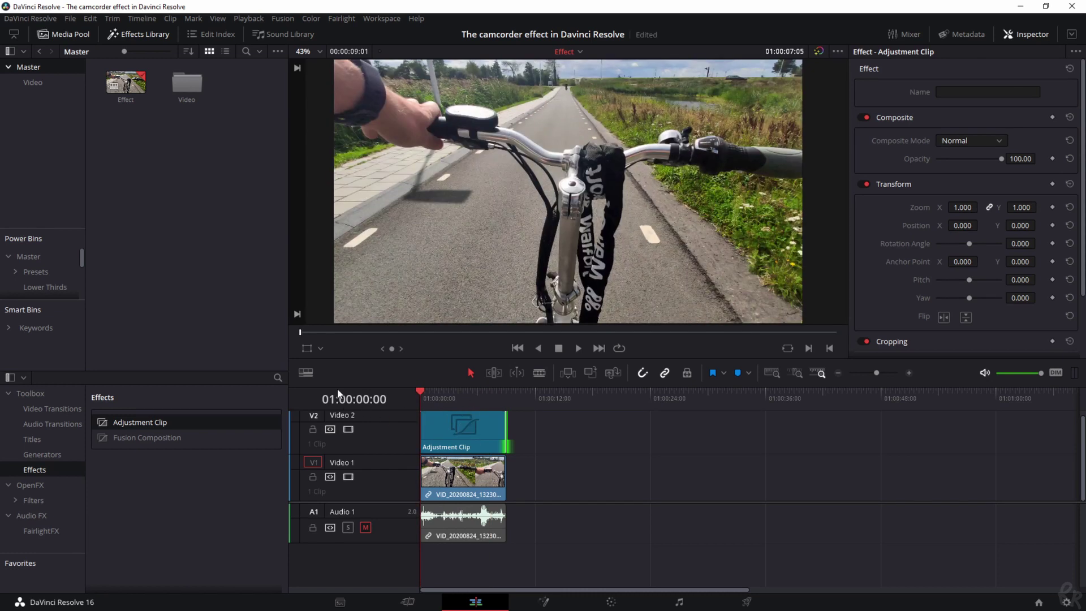
left_click(25, 486)
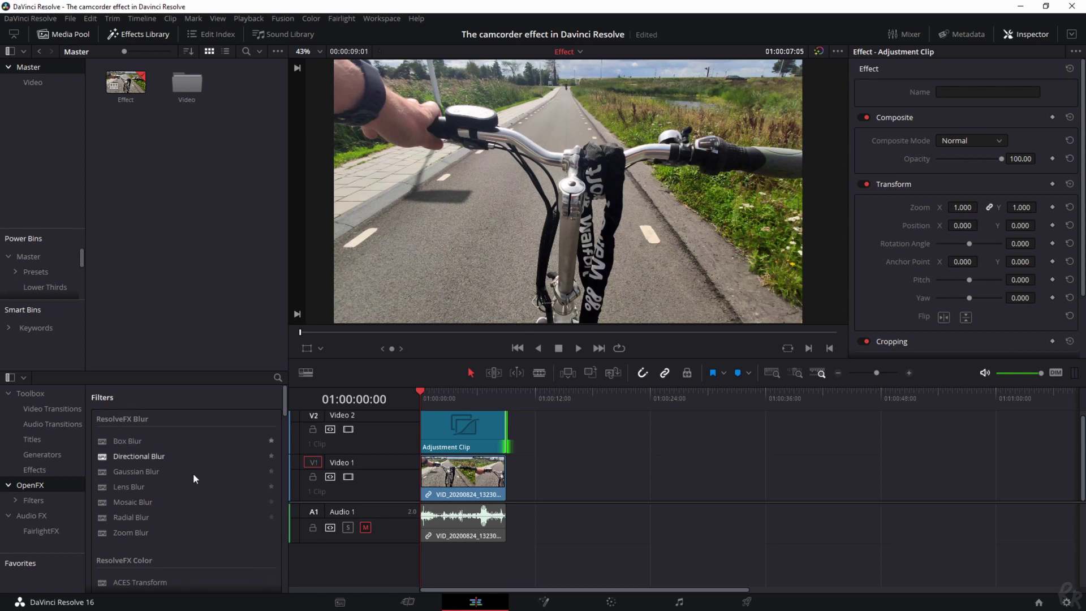
left_click(278, 377)
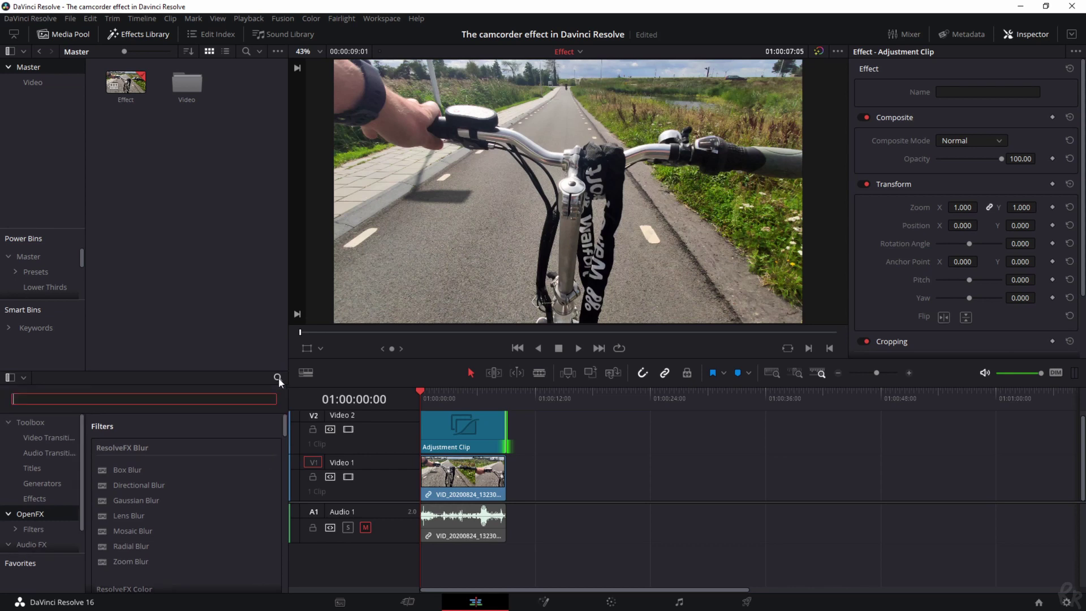
type("scanlines")
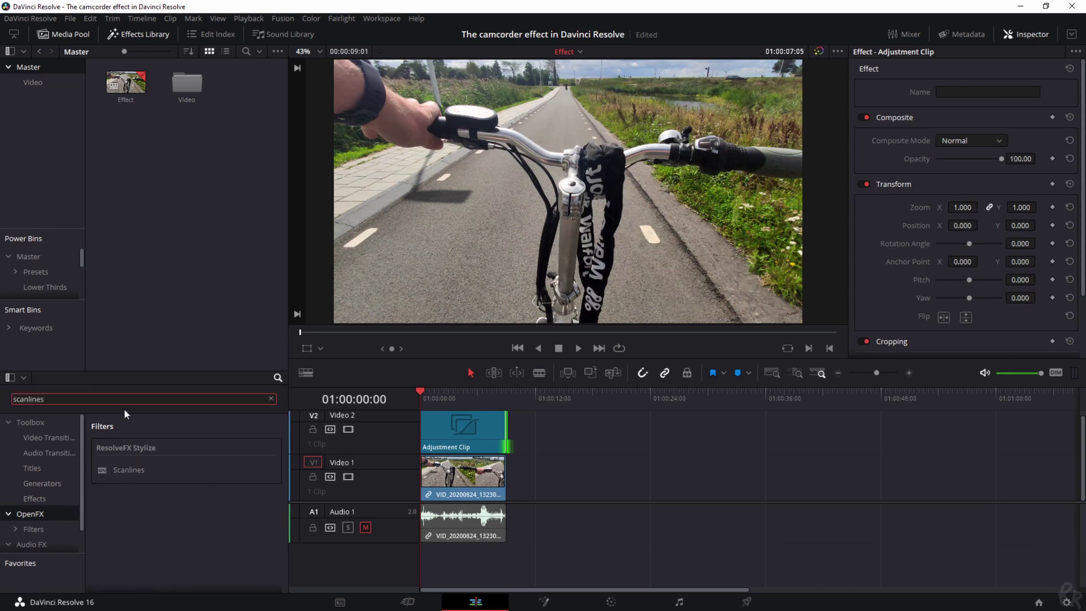
left_click_drag(128, 474, 466, 429)
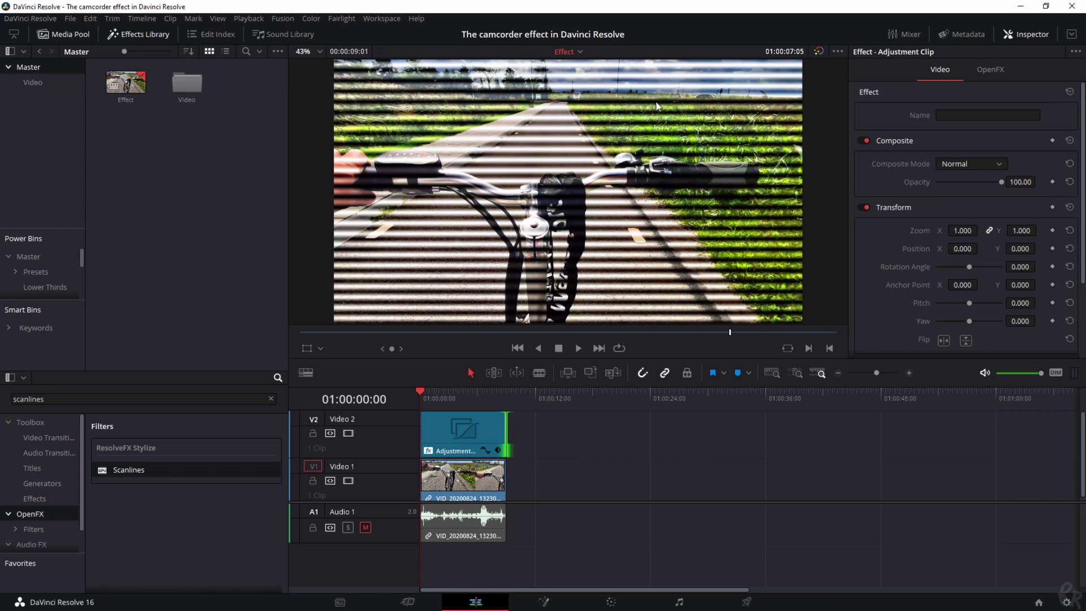
- Set the Scanlines line frequency on the adjustment clip to 12
left_click(460, 430)
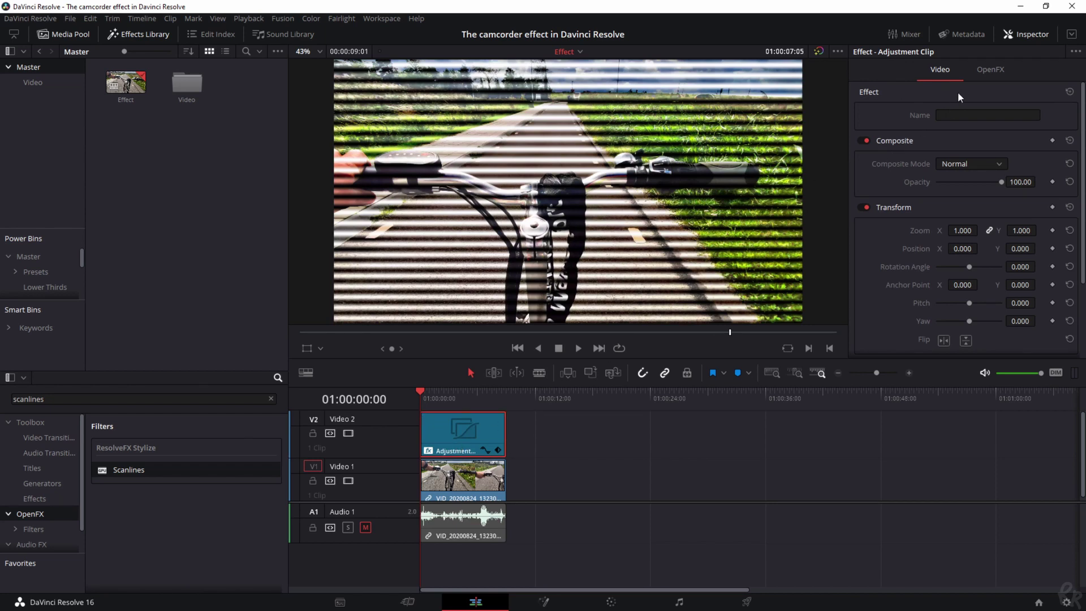
left_click(993, 69)
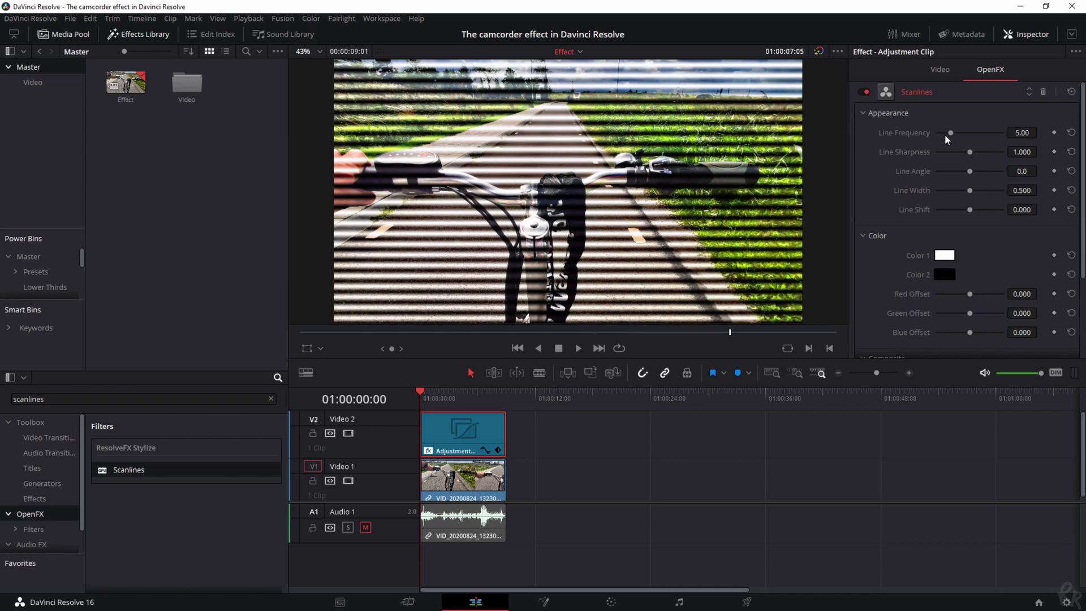
mouse_move(949, 132)
left_mouse_down()
mouse_move(1027, 130)
mouse_move(905, 127)
mouse_move(969, 130)
left_mouse_up()
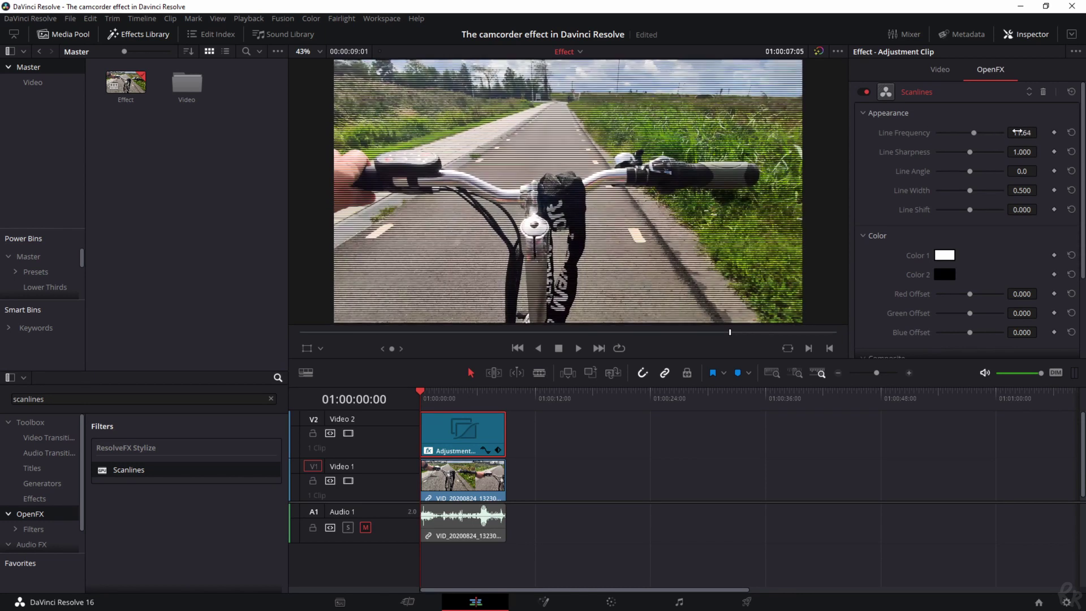
left_click(1016, 132)
type("12")
key("Return")
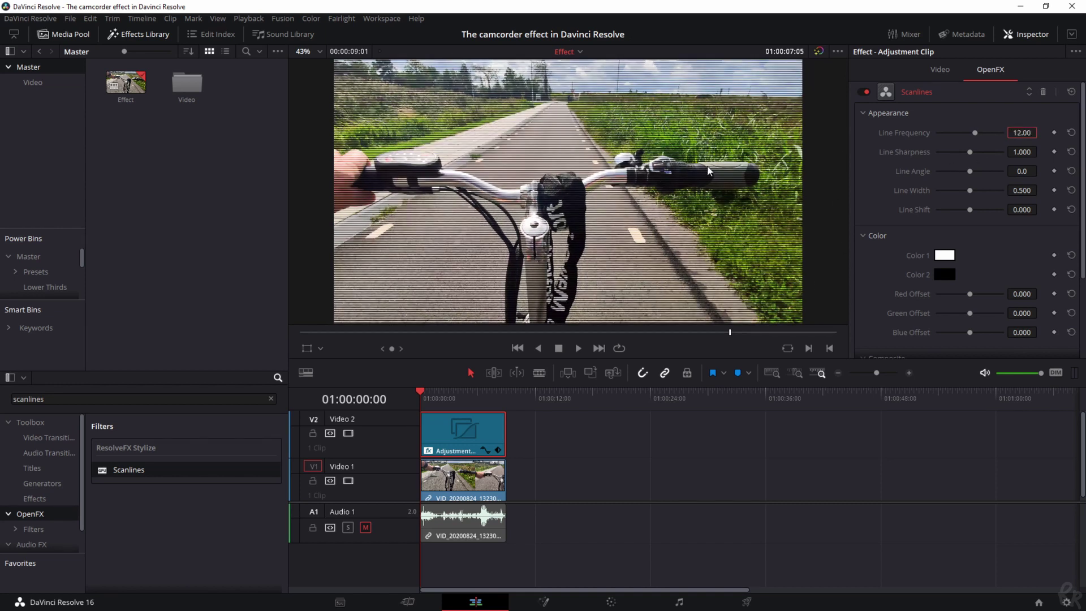
- Try different Scanlines line sharpness, line angle and line width values, resetting each parameter to its default
mouse_move(971, 153)
left_mouse_down()
mouse_move(1025, 151)
mouse_move(911, 151)
mouse_move(965, 152)
left_mouse_up()
left_click(1071, 151)
left_click_drag(971, 170, 982, 173)
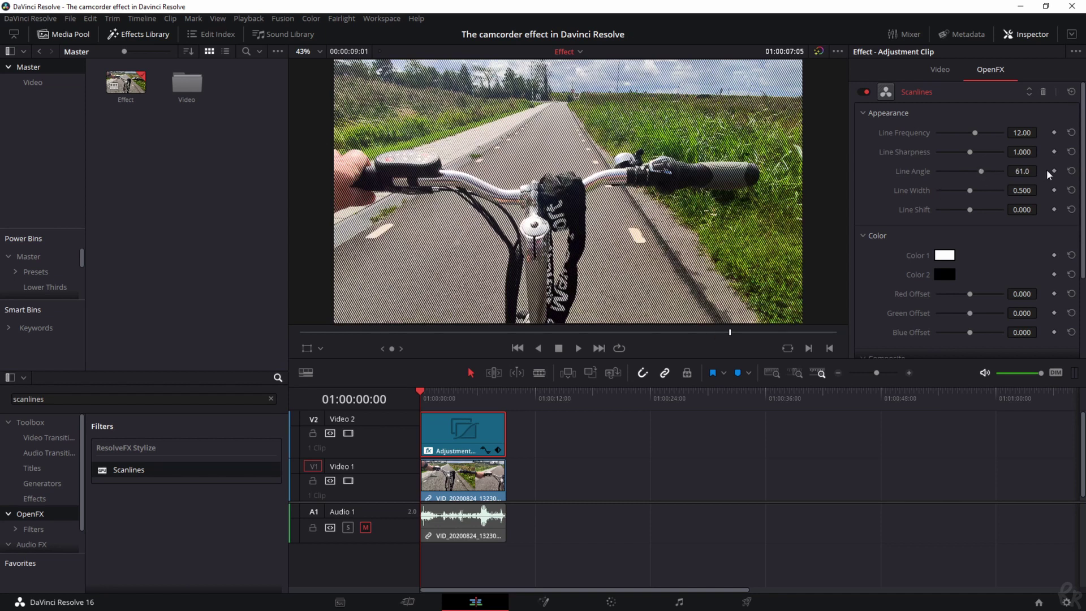
left_click(1072, 171)
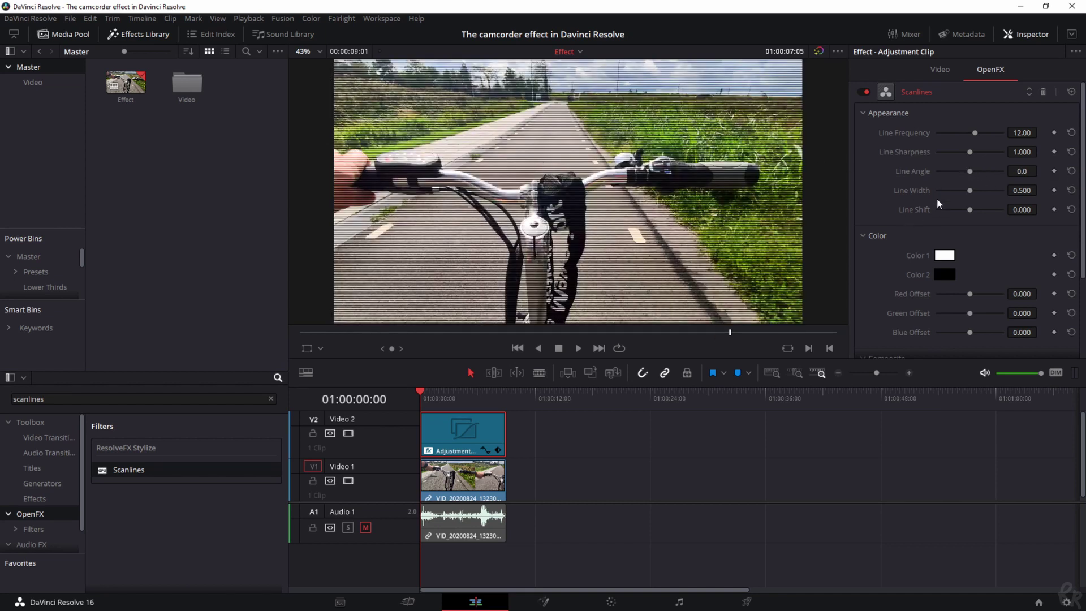
left_click_drag(966, 190, 991, 190)
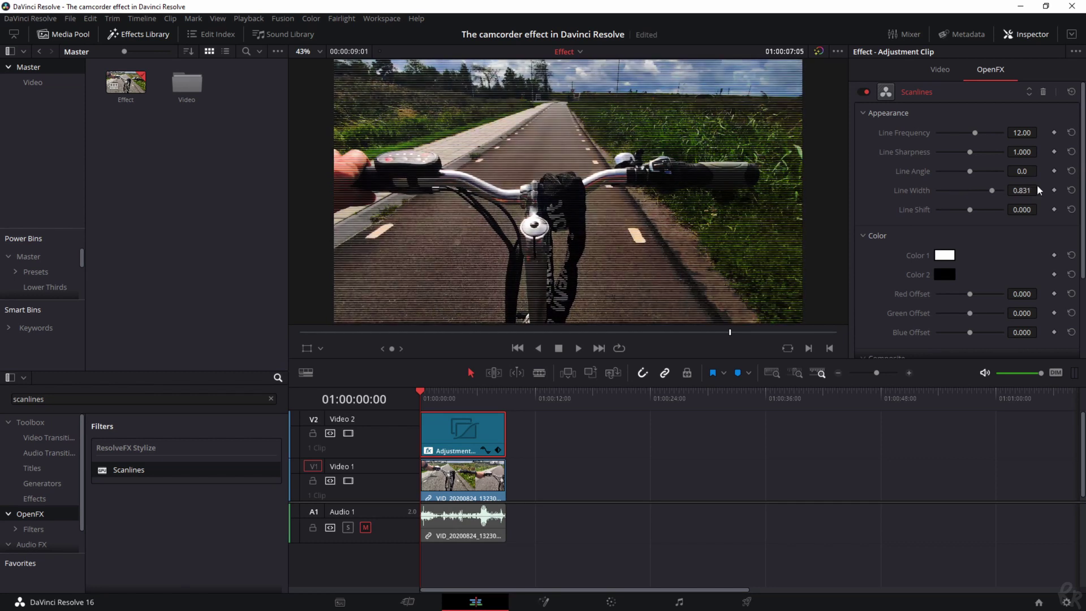
left_click(1071, 190)
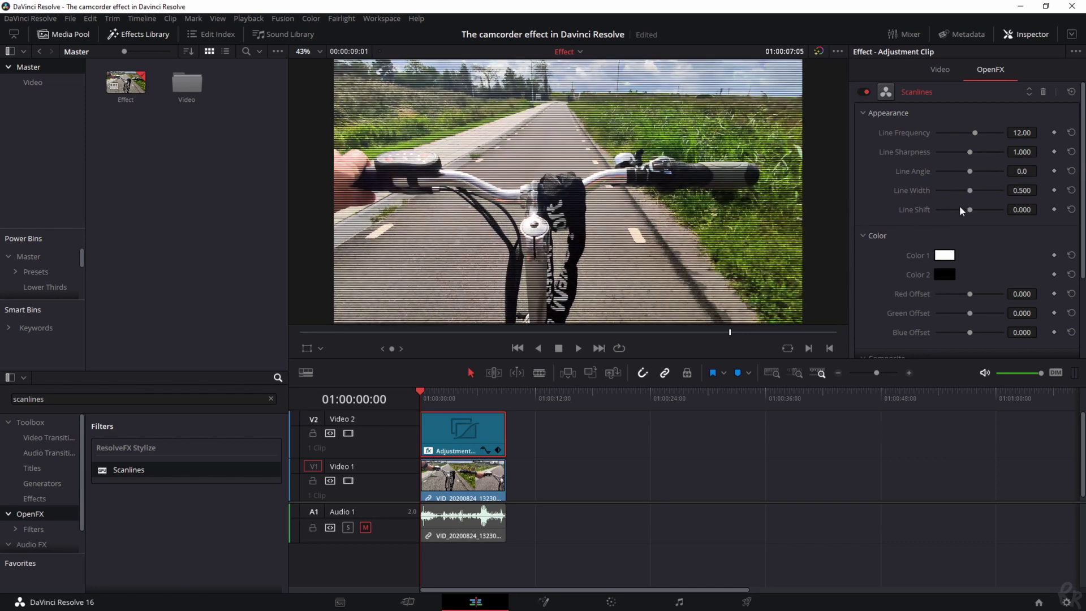
- Keyframe the Scanlines line shift from -1.000 at the clip's start to 1.000 at its end
left_click_drag(971, 207, 944, 215)
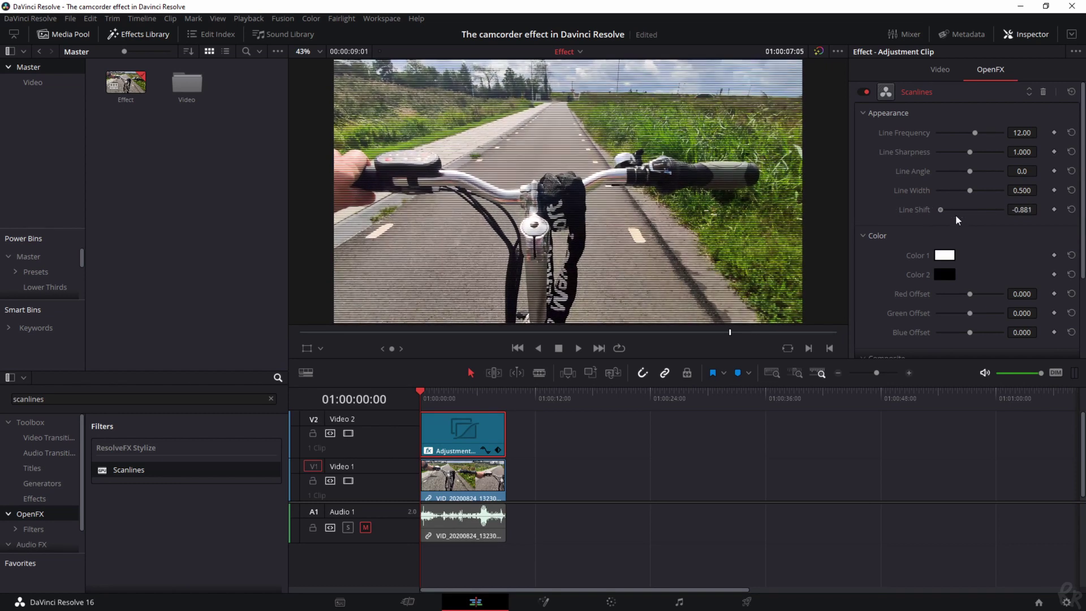
left_click_drag(1045, 217, 931, 215)
left_click_drag(420, 392, 506, 393)
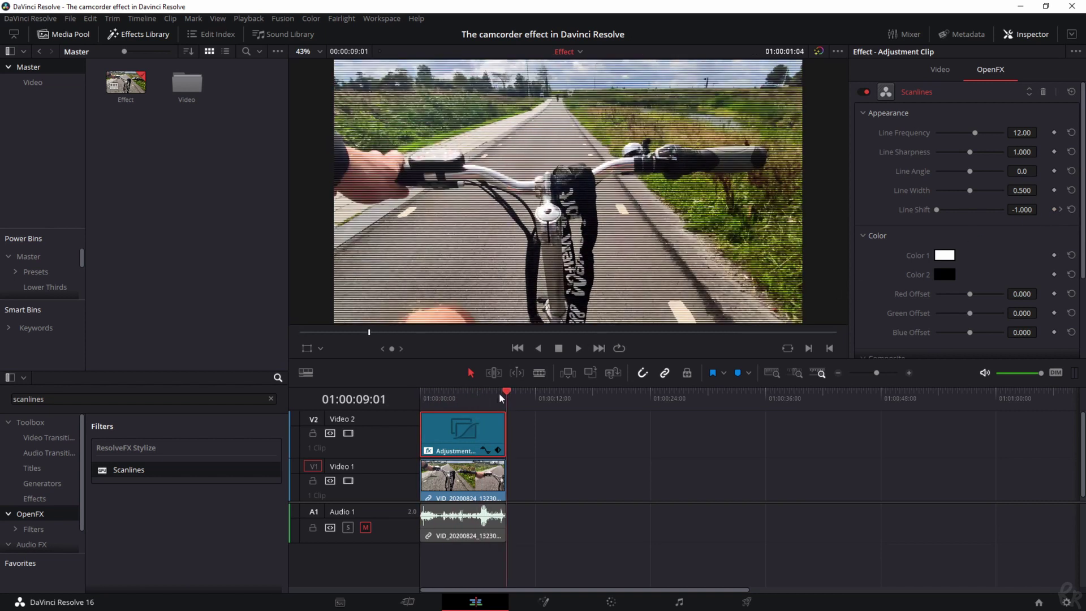
left_click_drag(937, 210, 986, 210)
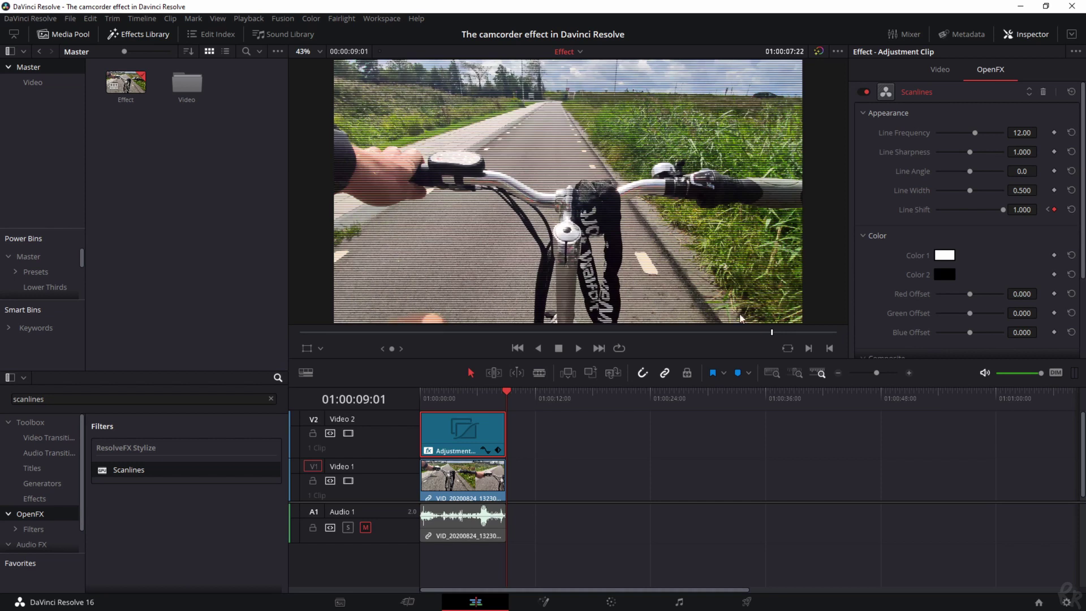
- Enable the clip-level Source & Record TC data burn-in with its background opacity at 0.00
key("ctrl+a")
key("Home")
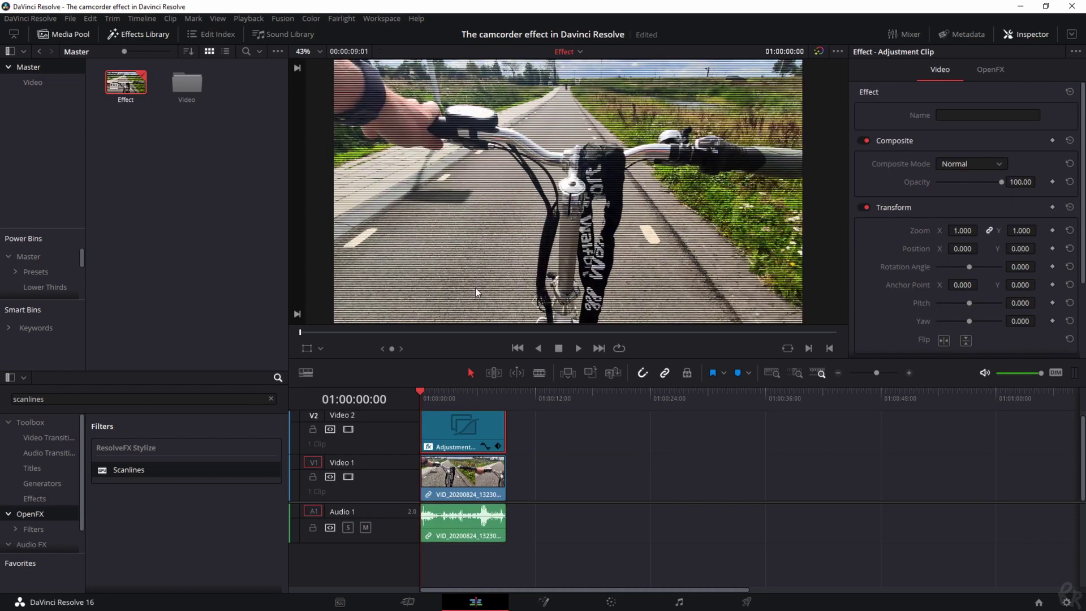
left_click(387, 20)
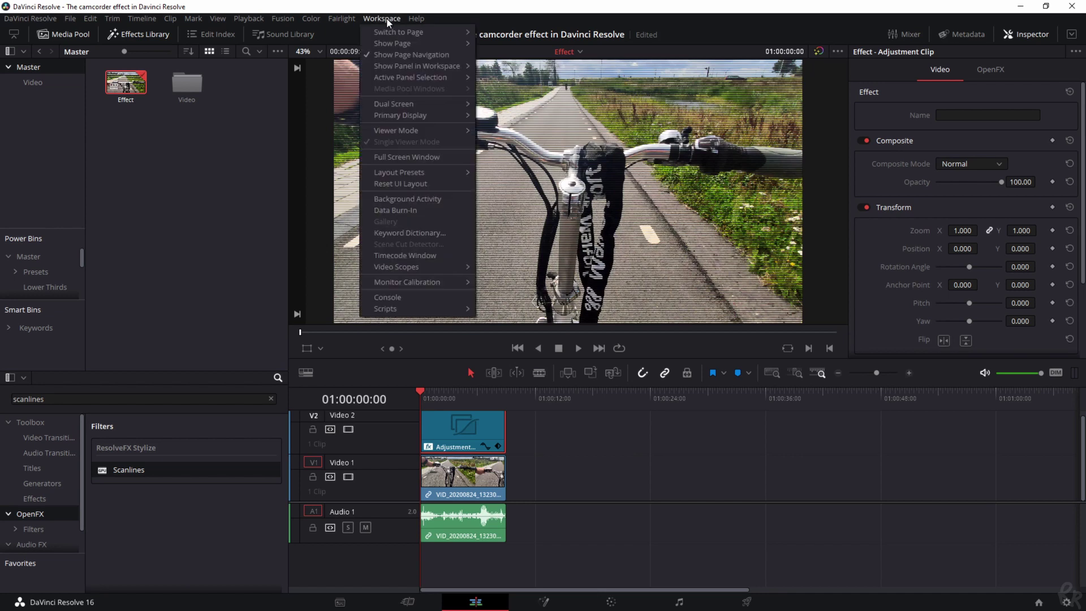
left_click(390, 210)
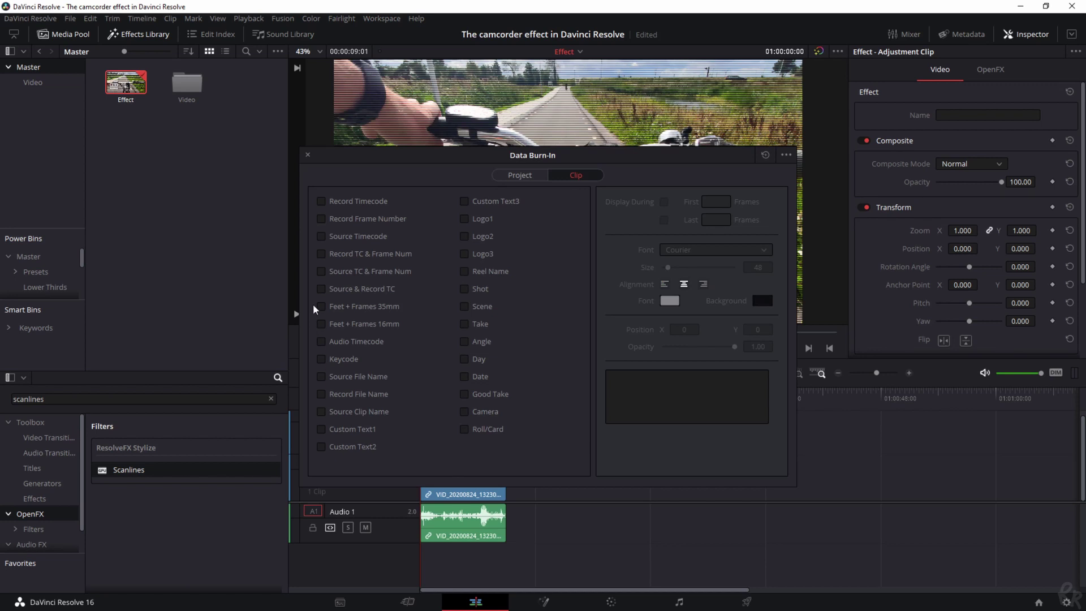
mouse_move(611, 154)
left_mouse_down()
mouse_move(687, 348)
mouse_move(673, 349)
mouse_move(642, 151)
left_mouse_up()
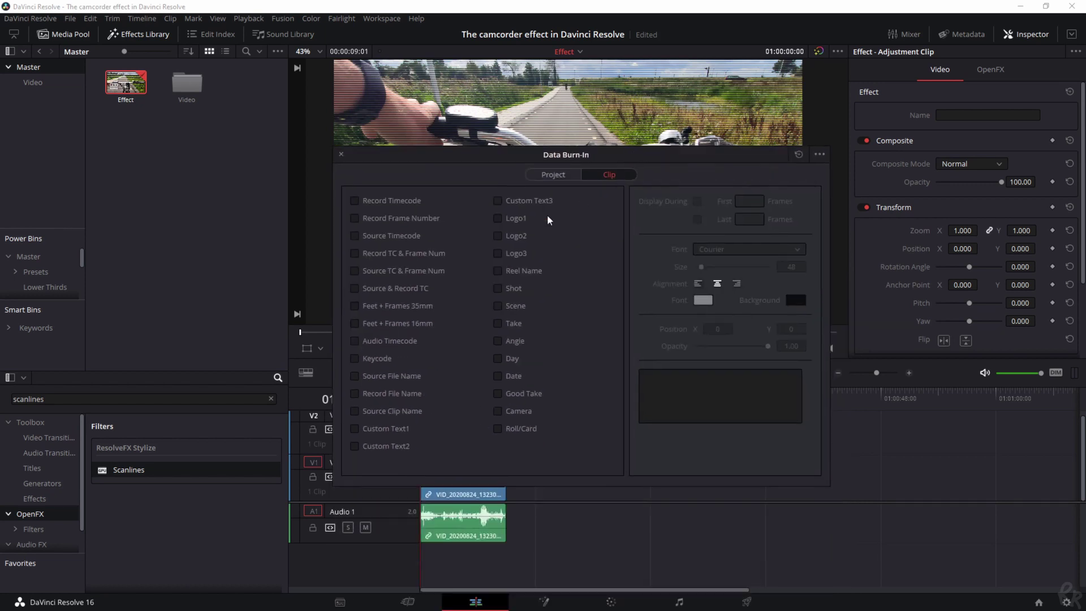
left_click(355, 290)
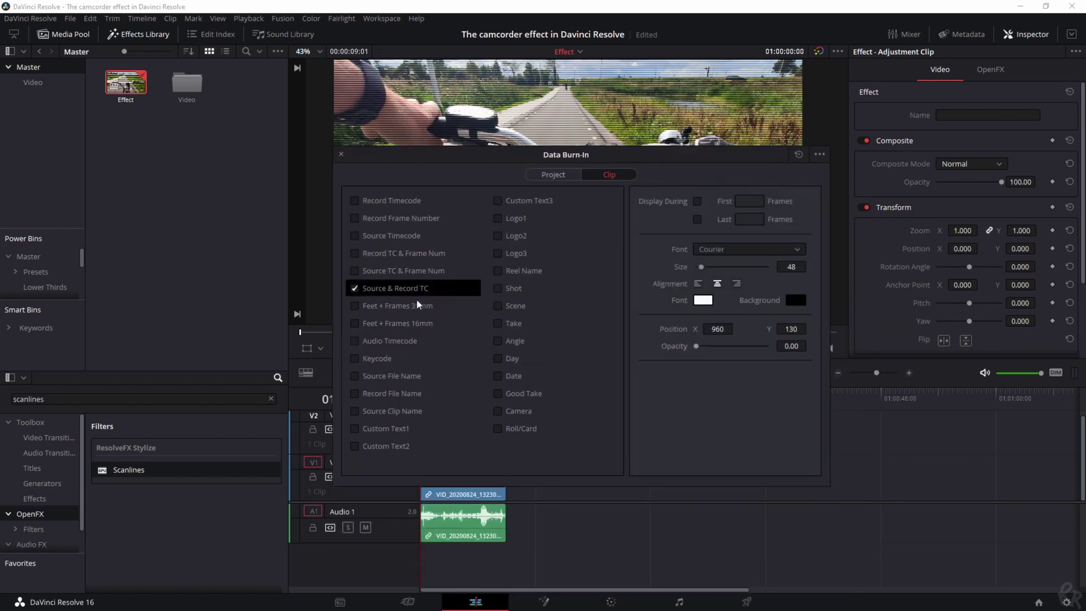
left_click_drag(610, 150, 623, 328)
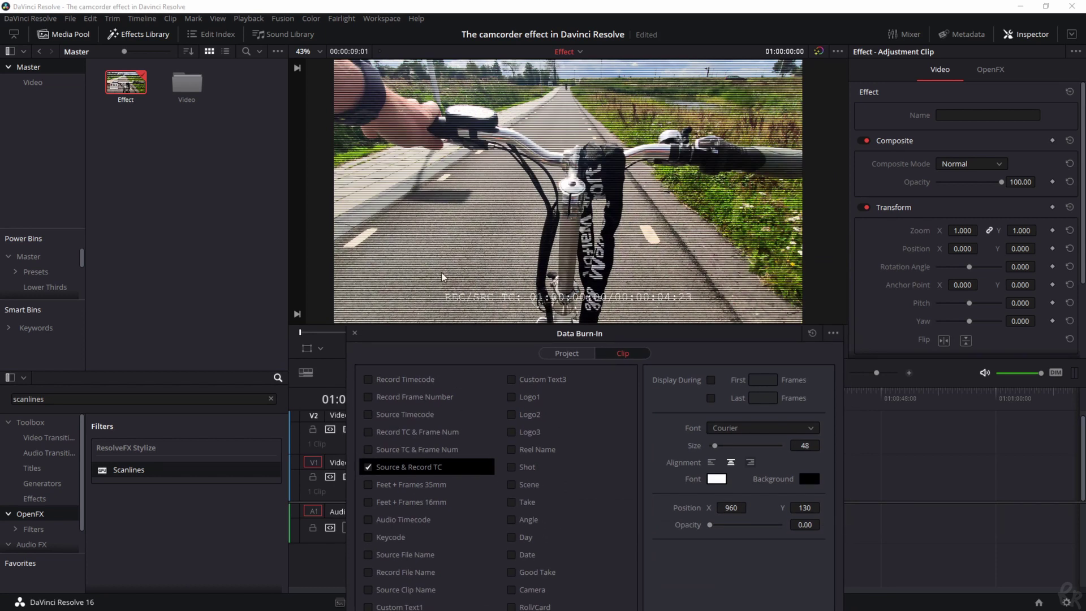
left_click_drag(710, 525, 832, 530)
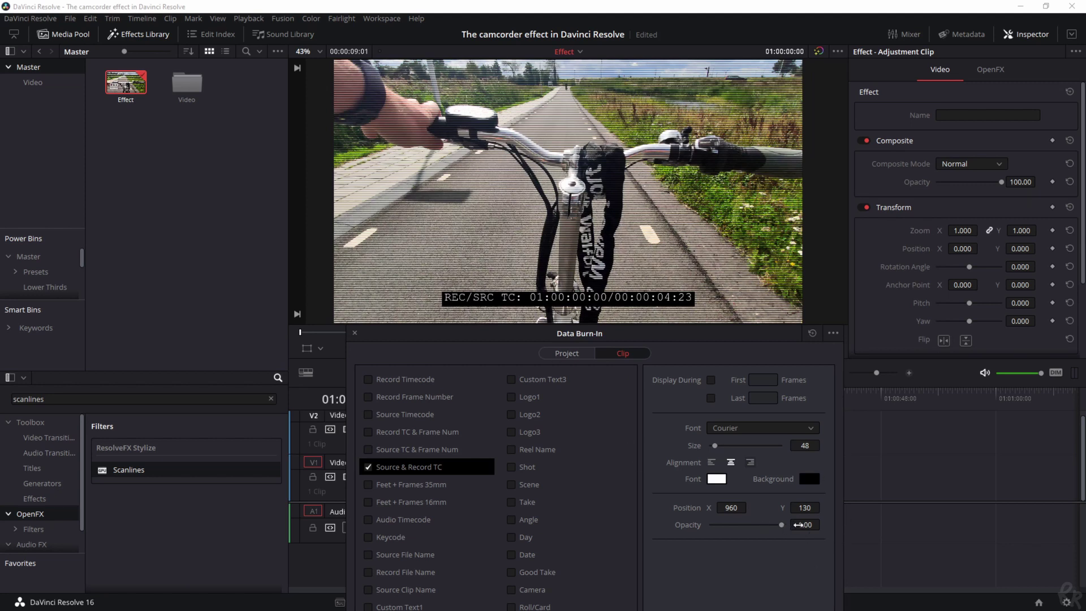
left_click_drag(791, 531, 679, 525)
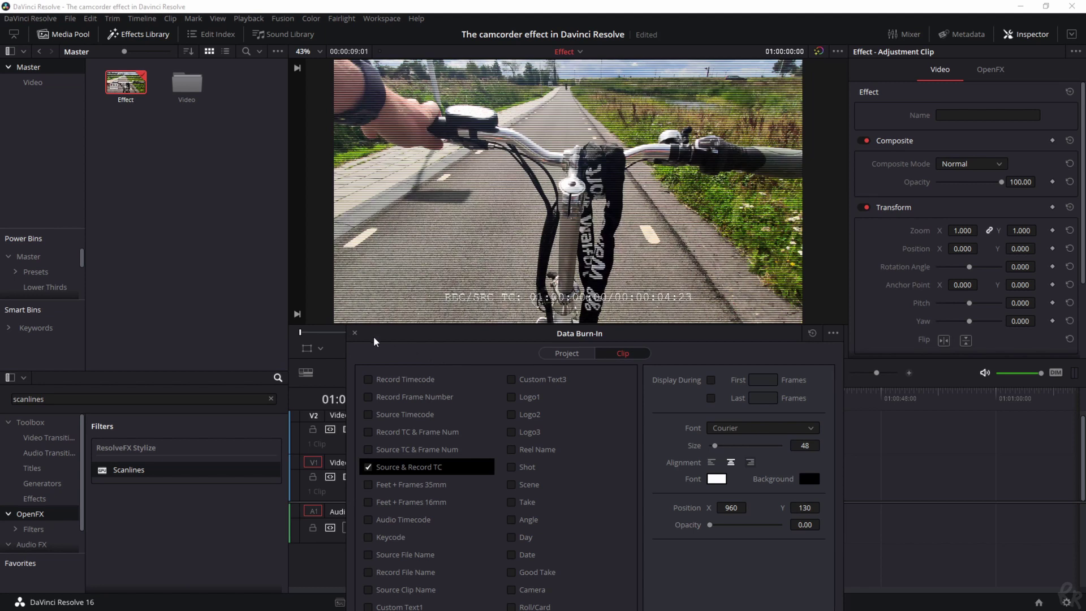
left_click(354, 334)
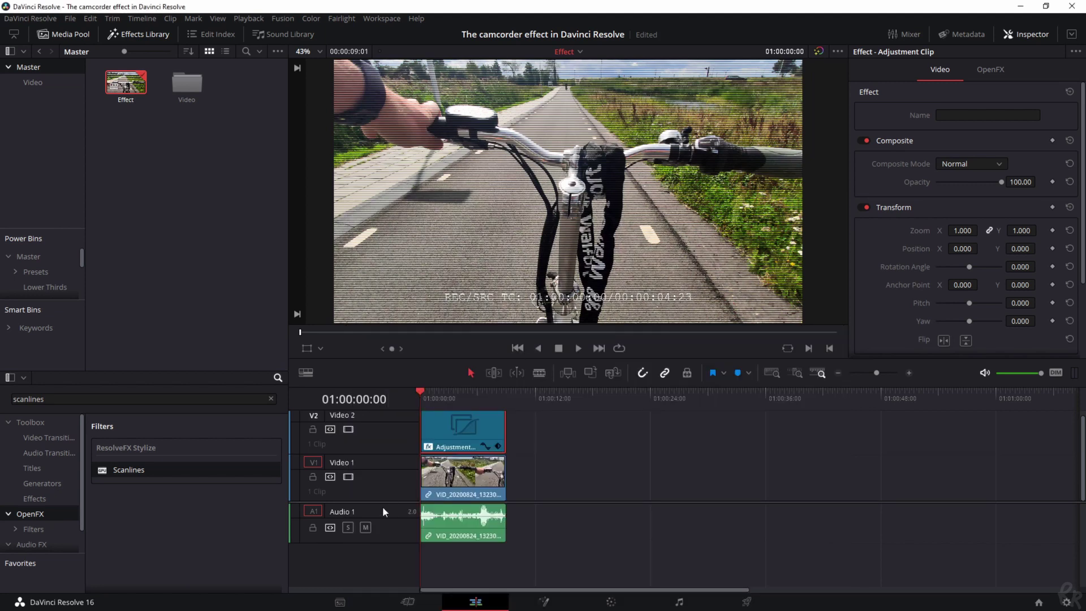
- Mute the Audio 1 track and play the timeline from near its start to review the scanlines and timecode
left_click(366, 527)
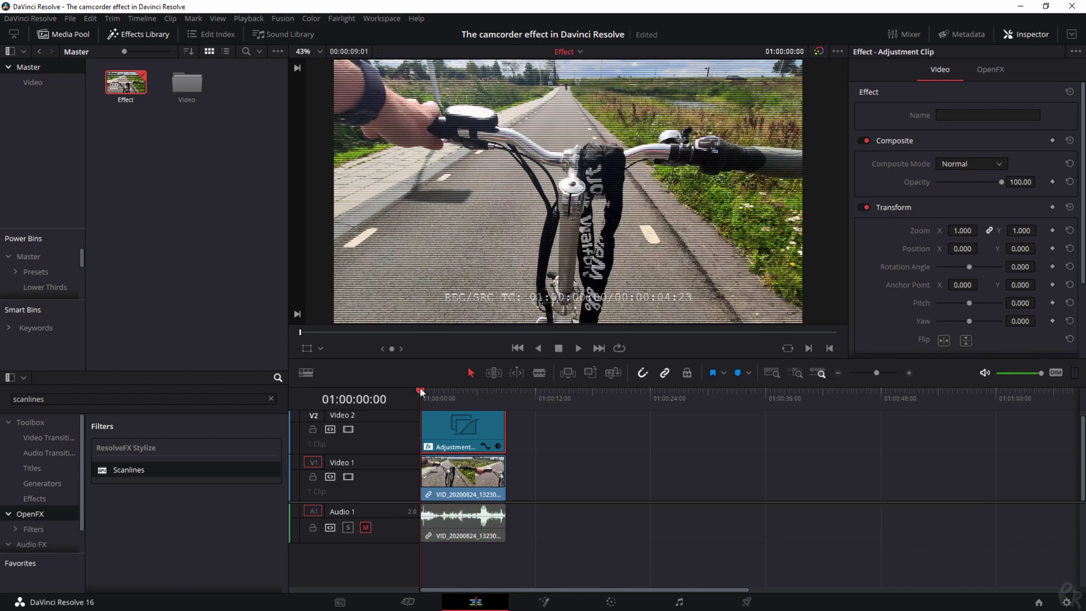
key("space")
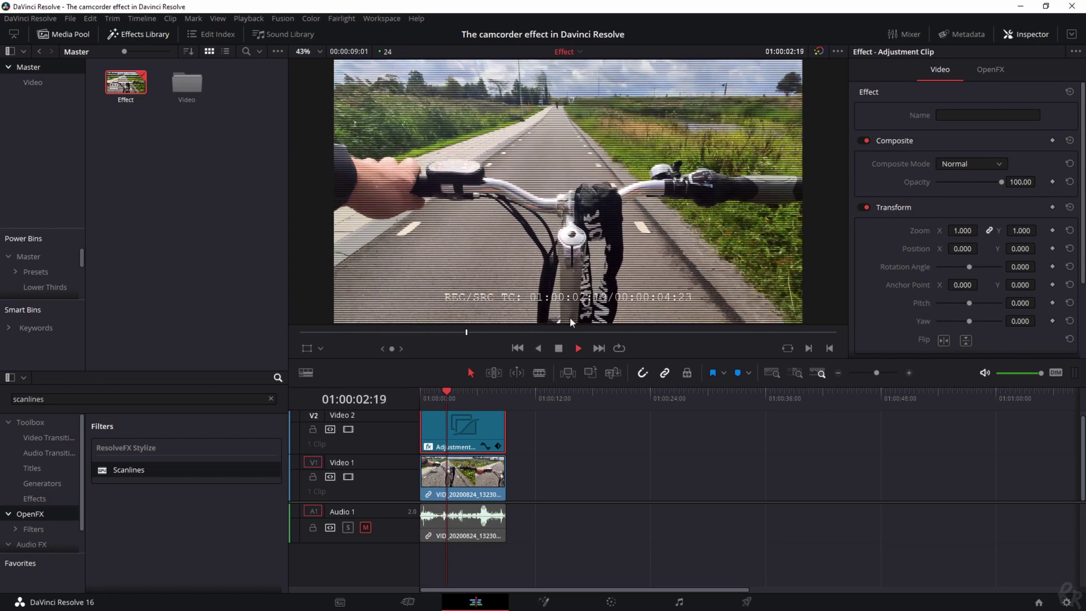
key("space")
key("Home")
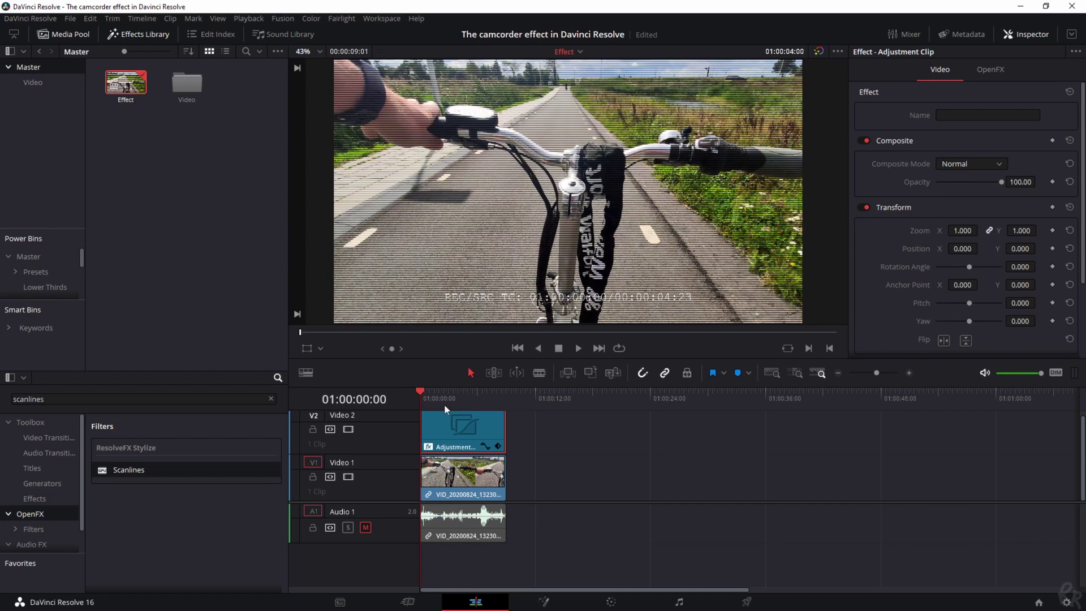
key("space")
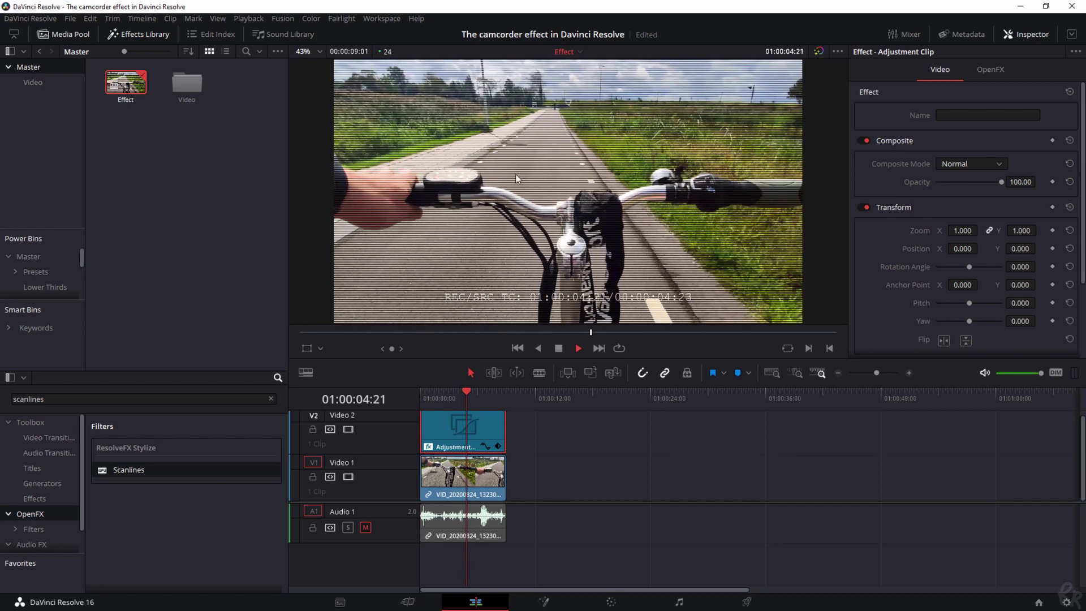
left_click(429, 389)
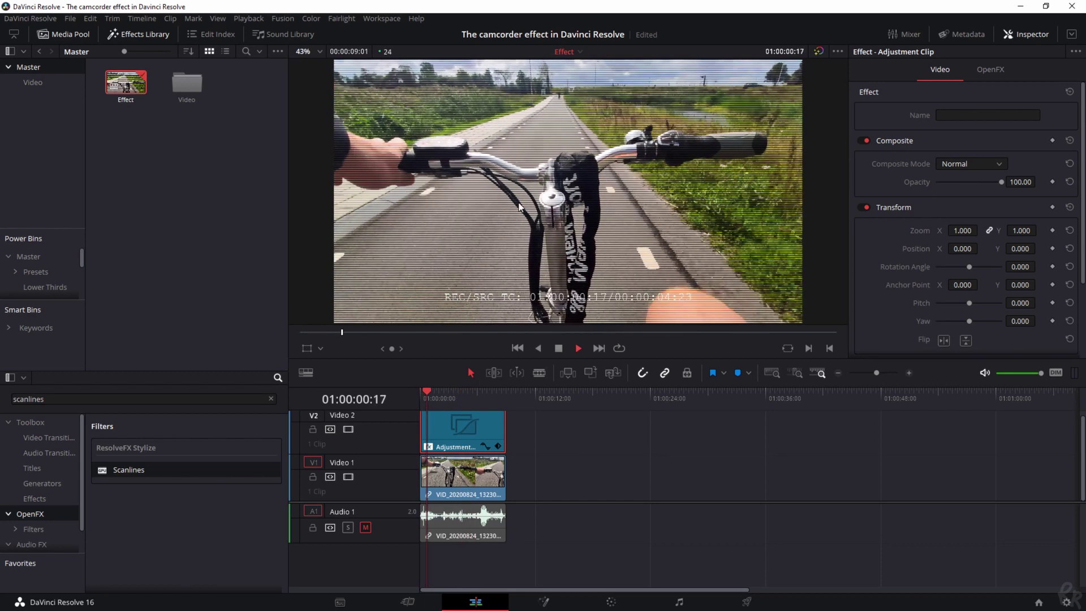
- Find the Camera Shake filter, apply it to the adjustment clip, and show its settings with the Scanlines settings collapsed
key("space")
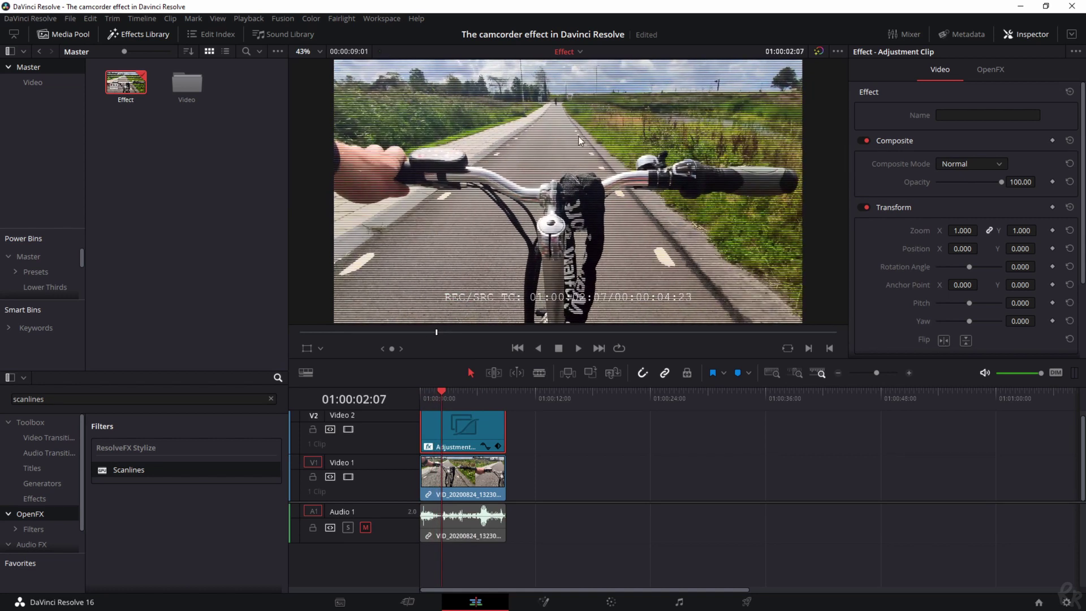
double_click(31, 398)
type("camera sha")
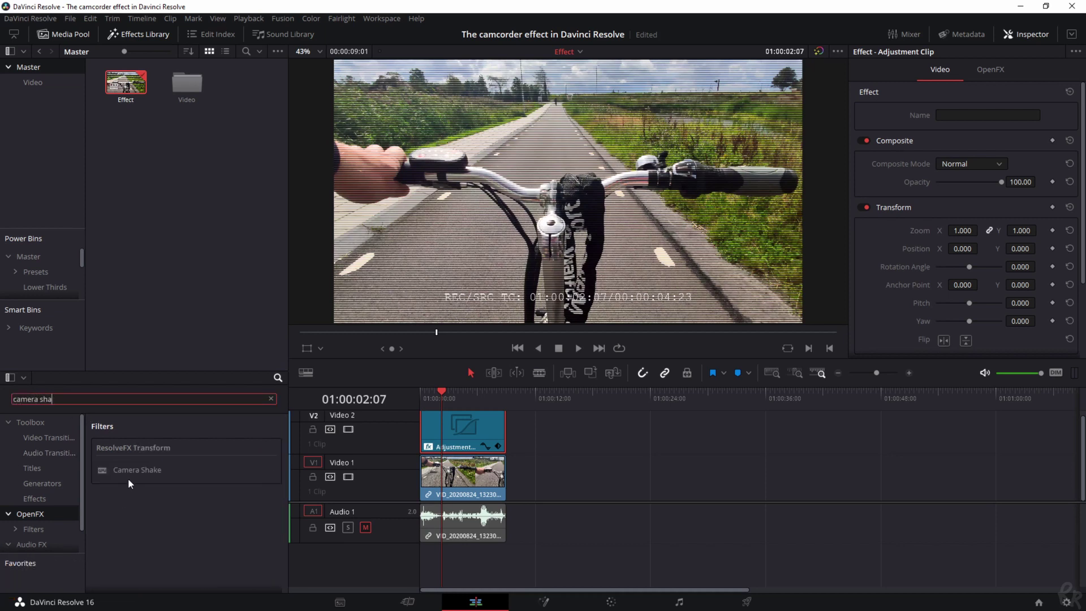
left_click_drag(128, 472, 458, 432)
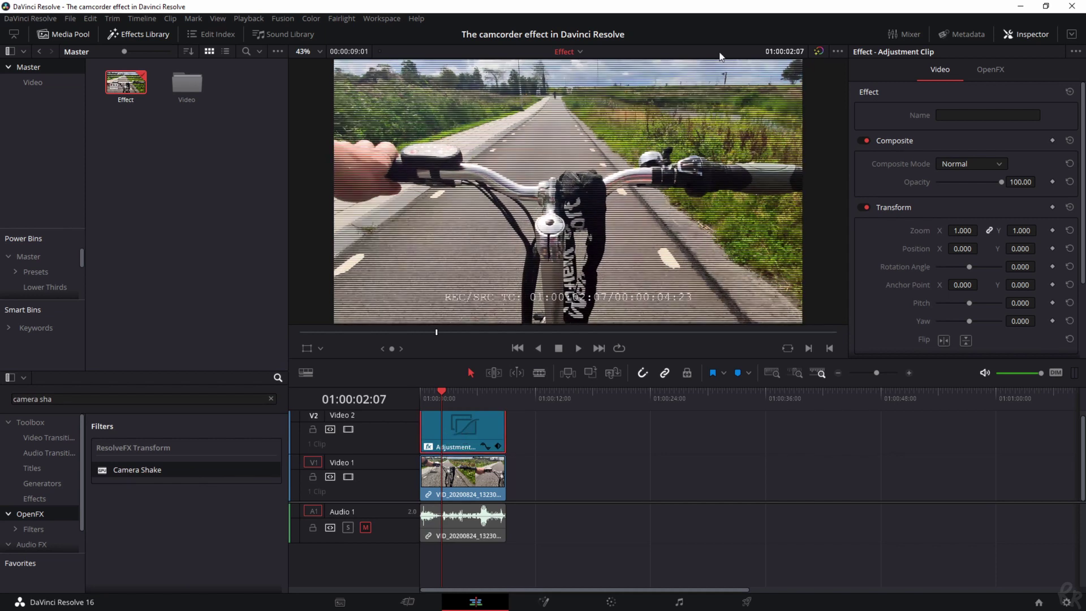
left_click(997, 73)
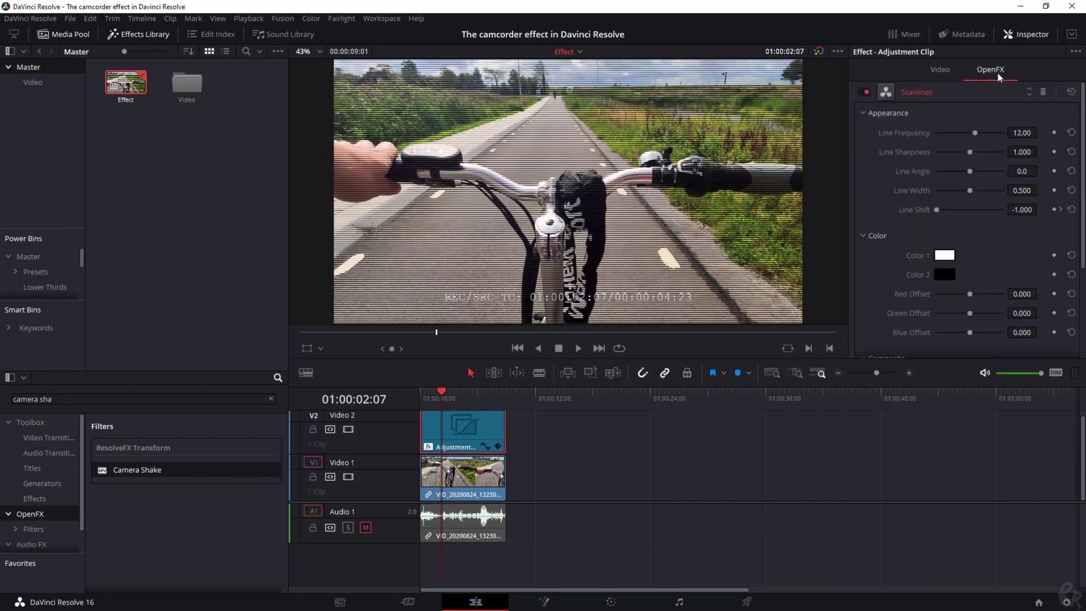
left_click(924, 93)
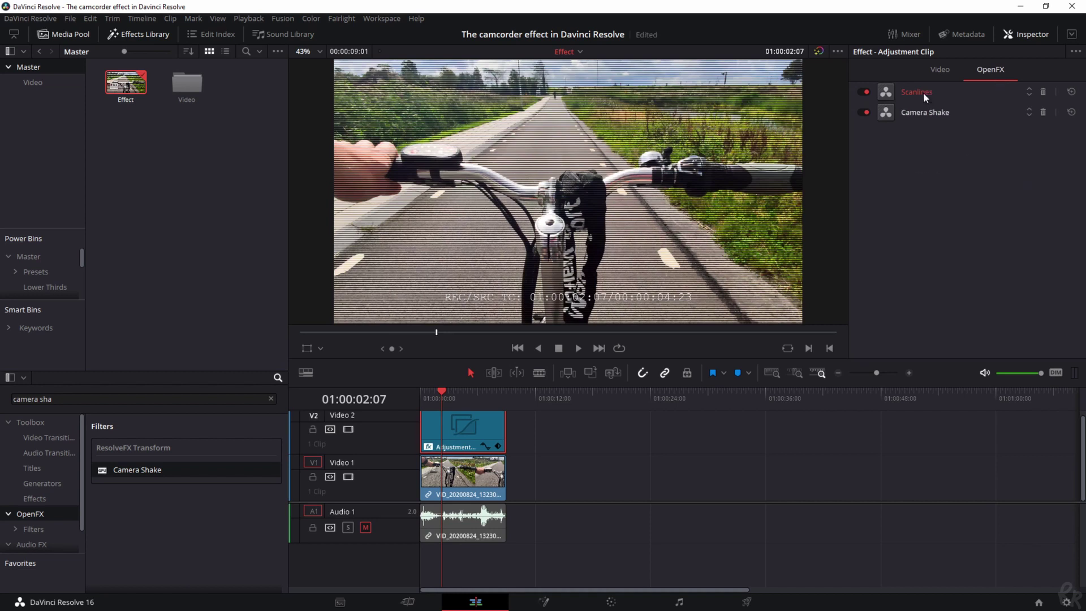
left_click(923, 111)
- Play the timeline from its start to review the camera shake on the bike footage
left_click_drag(447, 395, 423, 393)
key("space")
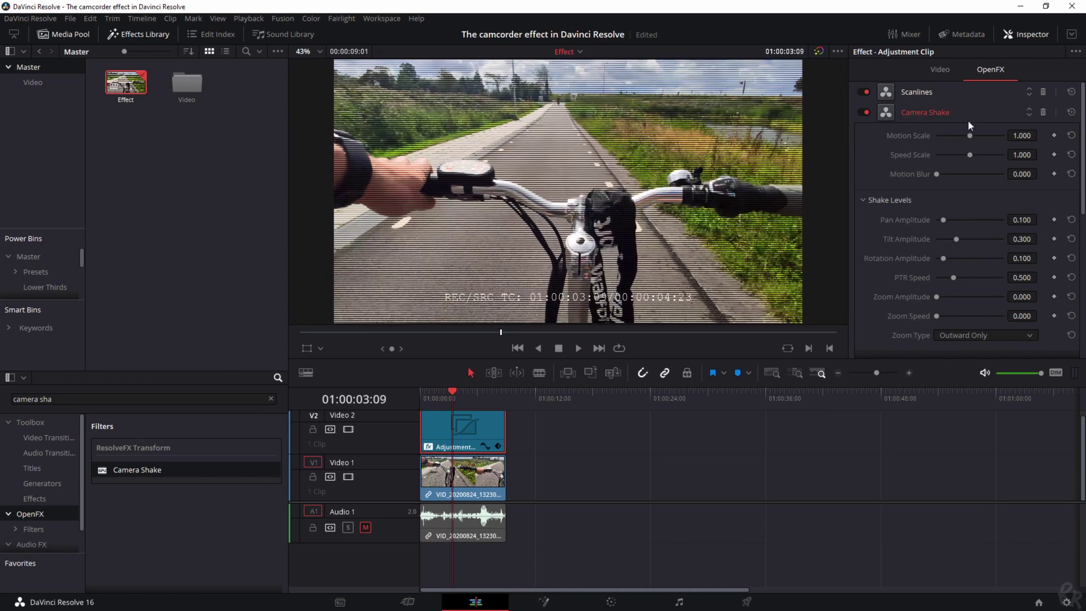
left_click_drag(450, 391, 408, 394)
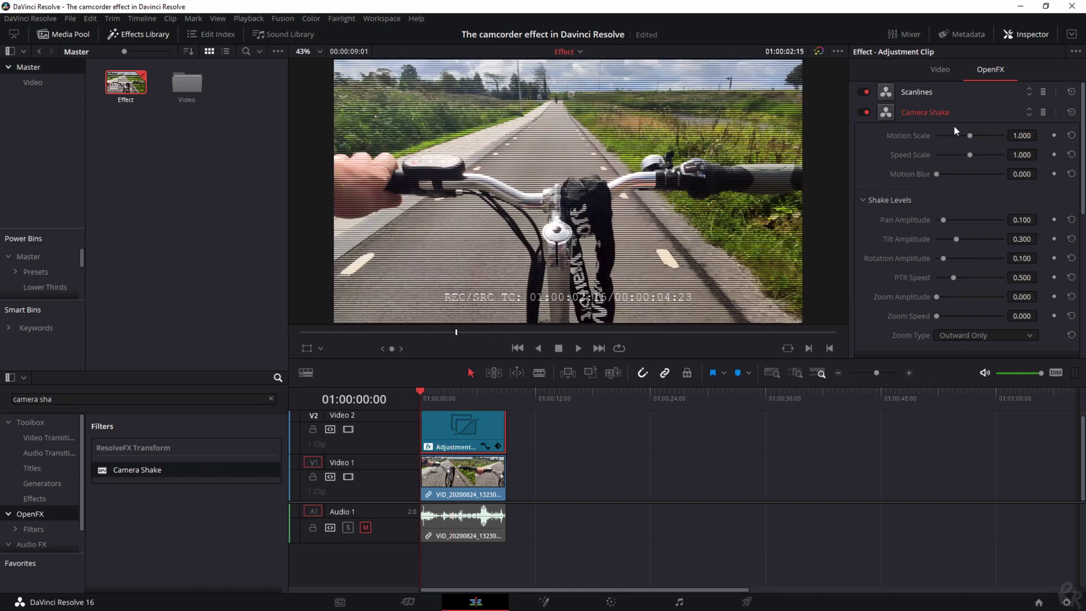
key("space")
- Reduce the Camera Shake motion scale to 0.661 and replay the timeline from its start to check the movement
left_click_drag(970, 135, 900, 136)
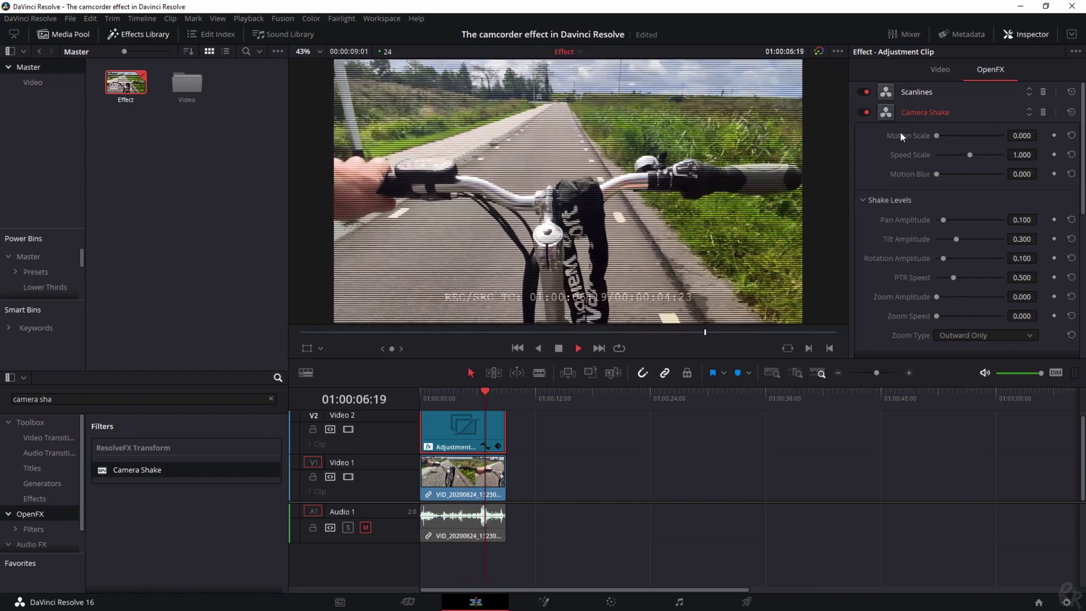
left_click_drag(936, 134, 958, 138)
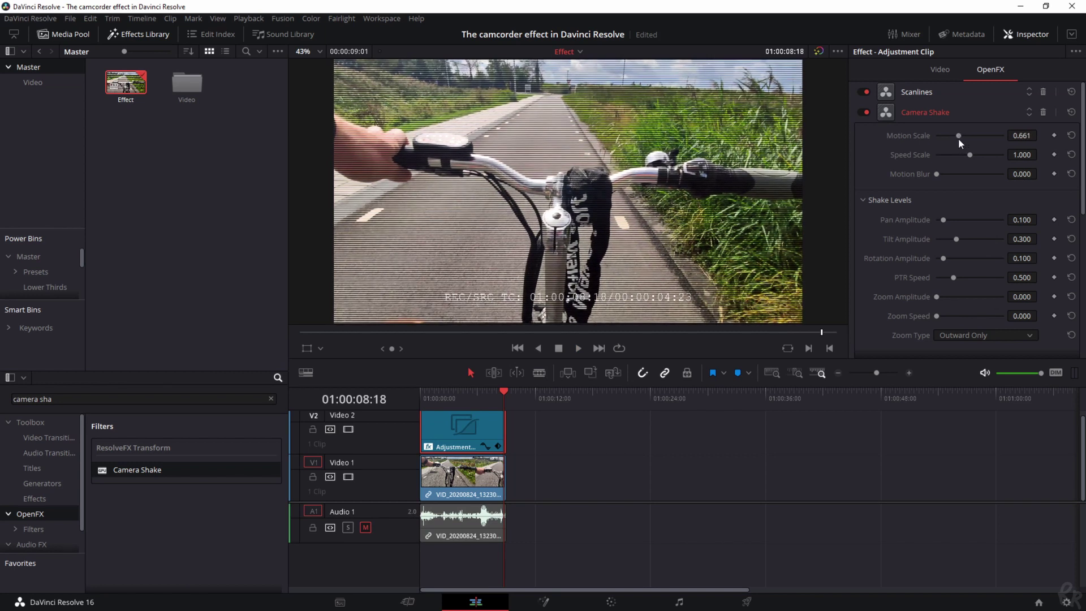
key("Home")
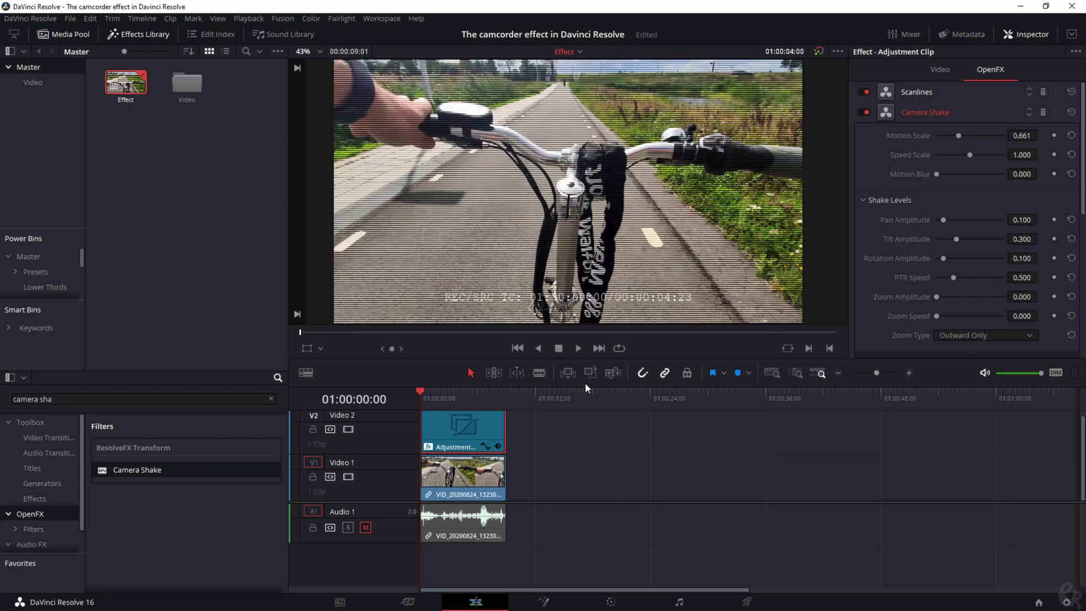
key("space")
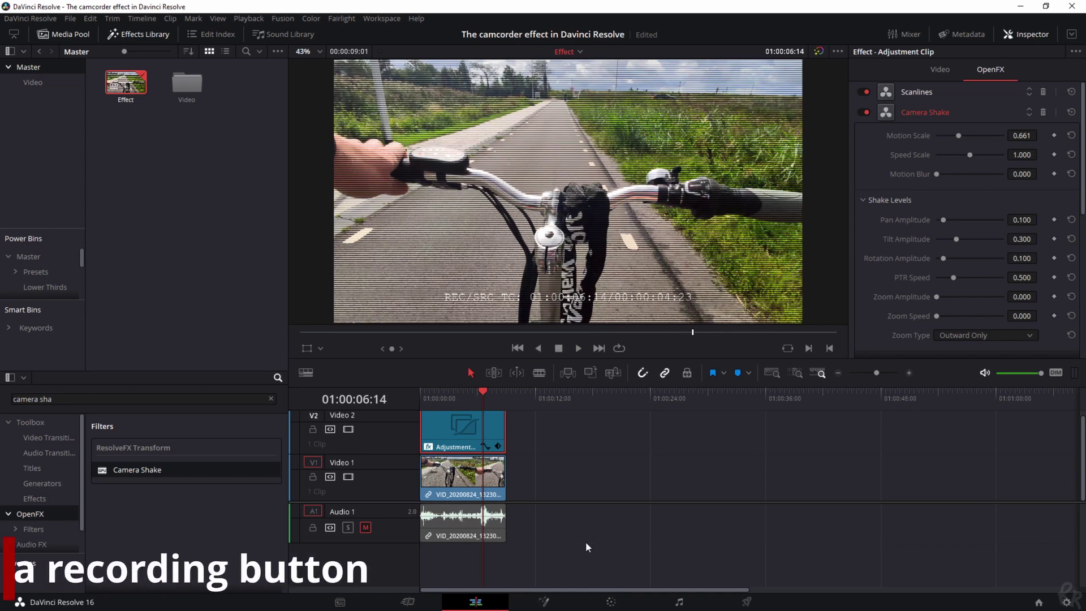
- Add a new video track above Video 2
scroll(605, 469, "up", 1)
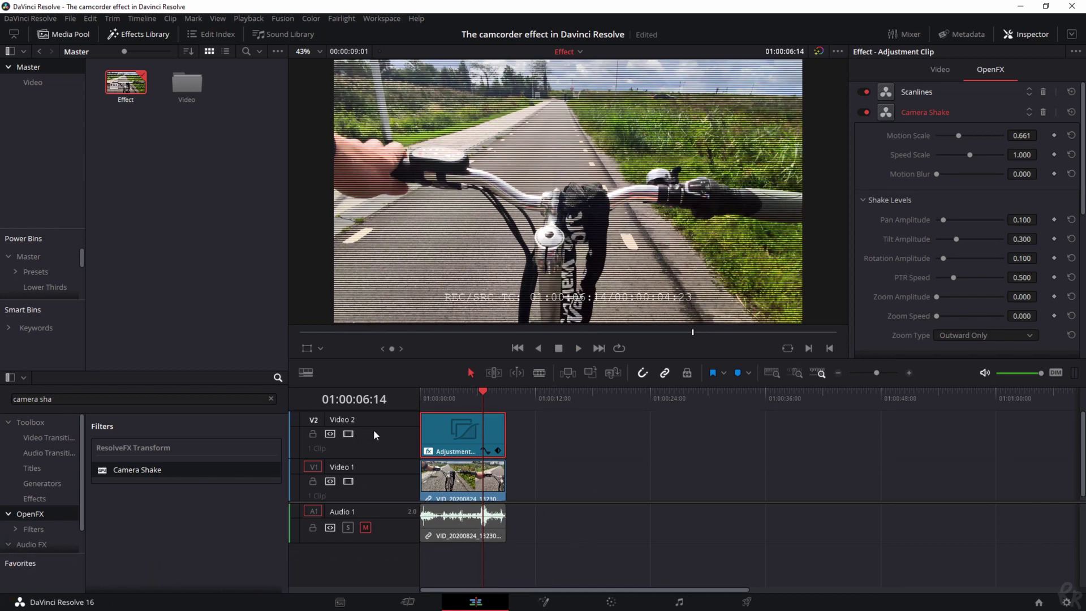
right_click(388, 419)
left_click(419, 432)
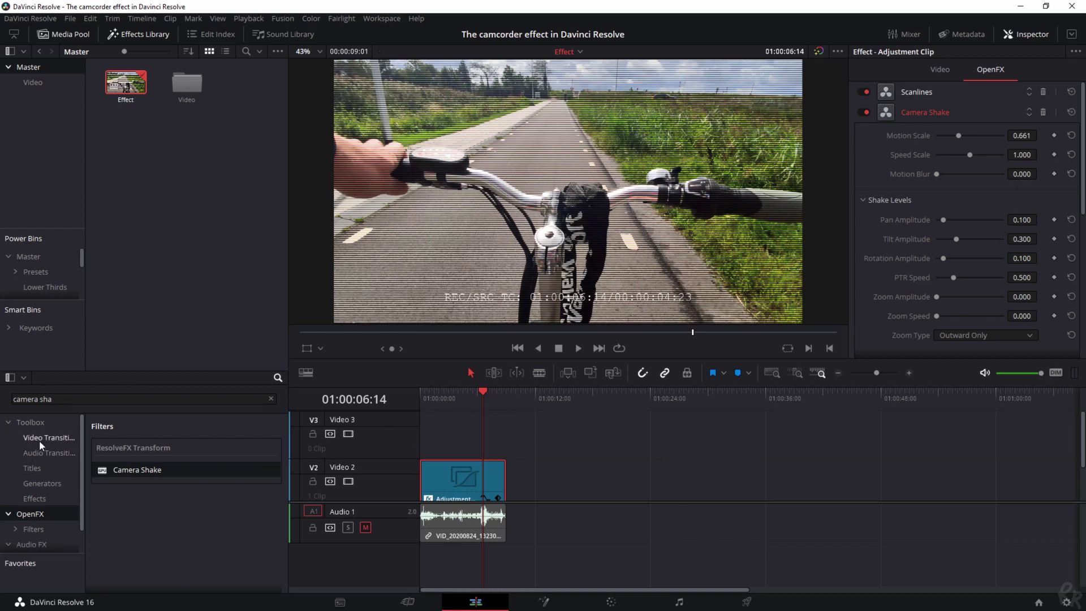
- Place a basic Text title at the start of the Video 3 track and shorten it by trimming its end
left_click(30, 467)
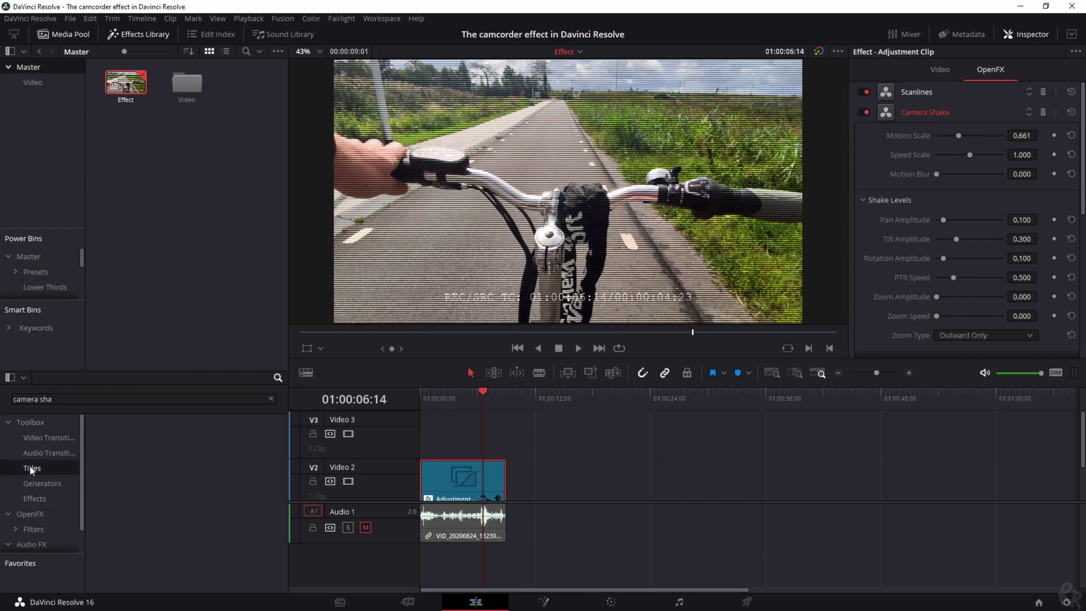
left_click(271, 399)
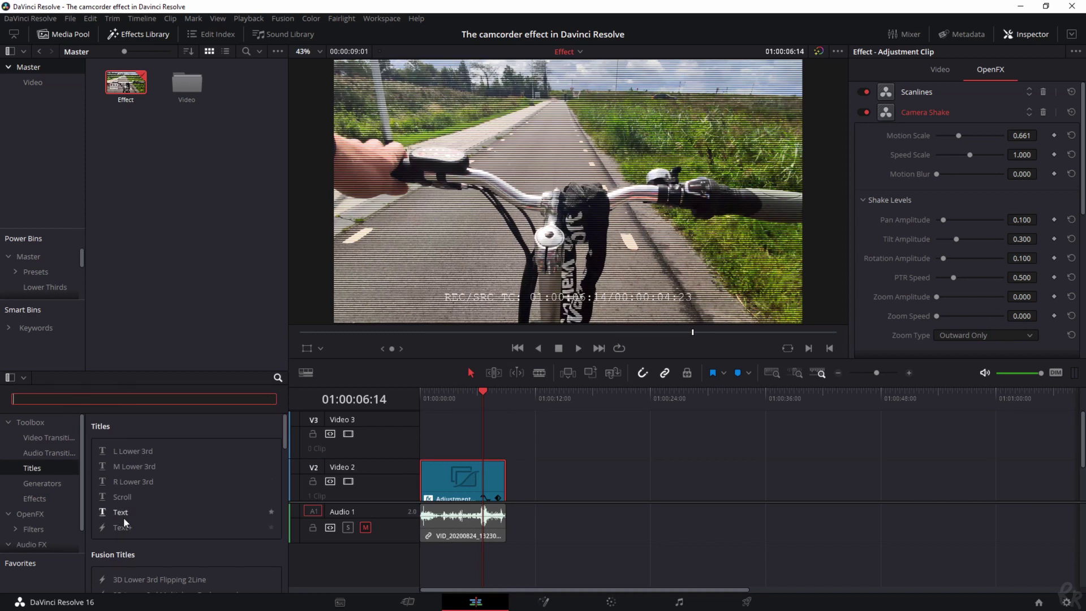
left_click_drag(116, 514, 423, 471)
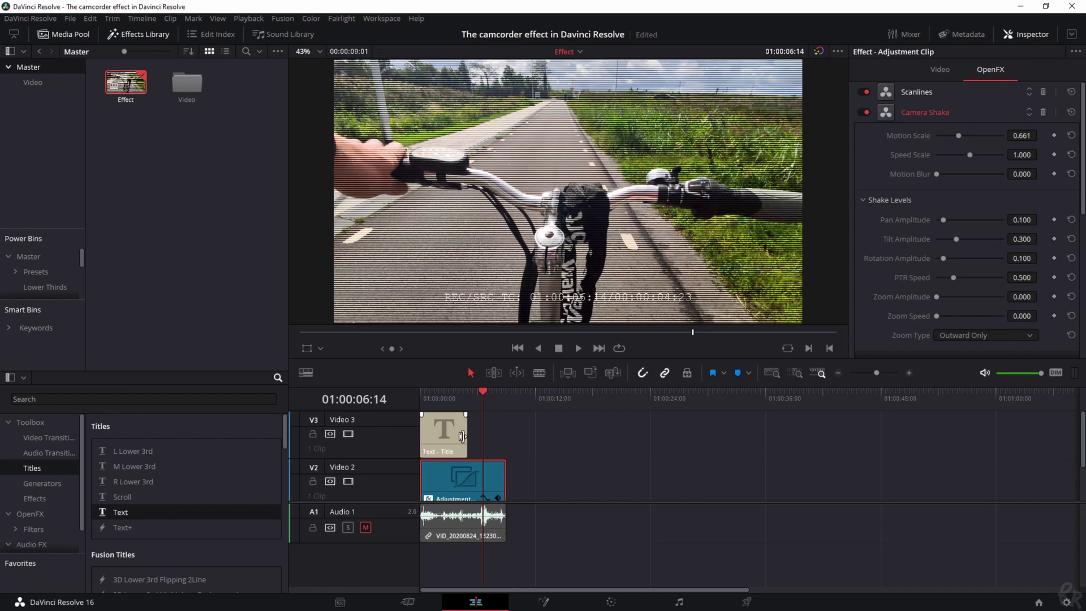
mouse_move(462, 436)
left_mouse_down()
mouse_move(479, 434)
mouse_move(465, 422)
mouse_move(443, 433)
left_mouse_up()
key("ctrl+s")
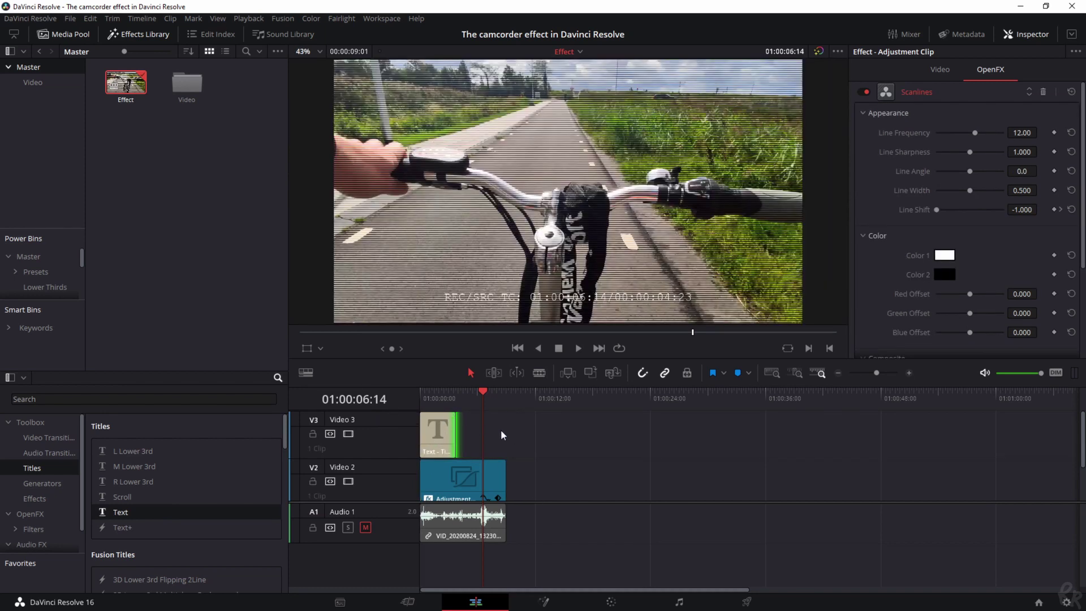
- Replace the title's text with "REC" preceded by the ◙ record symbol
key("Home")
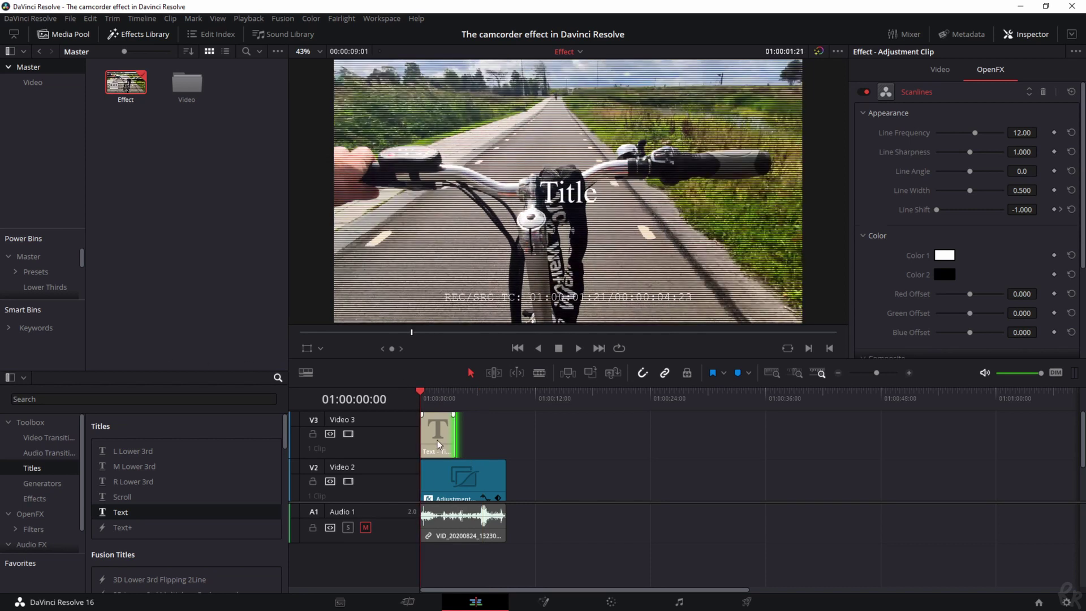
left_click(439, 443)
triple_click(918, 139)
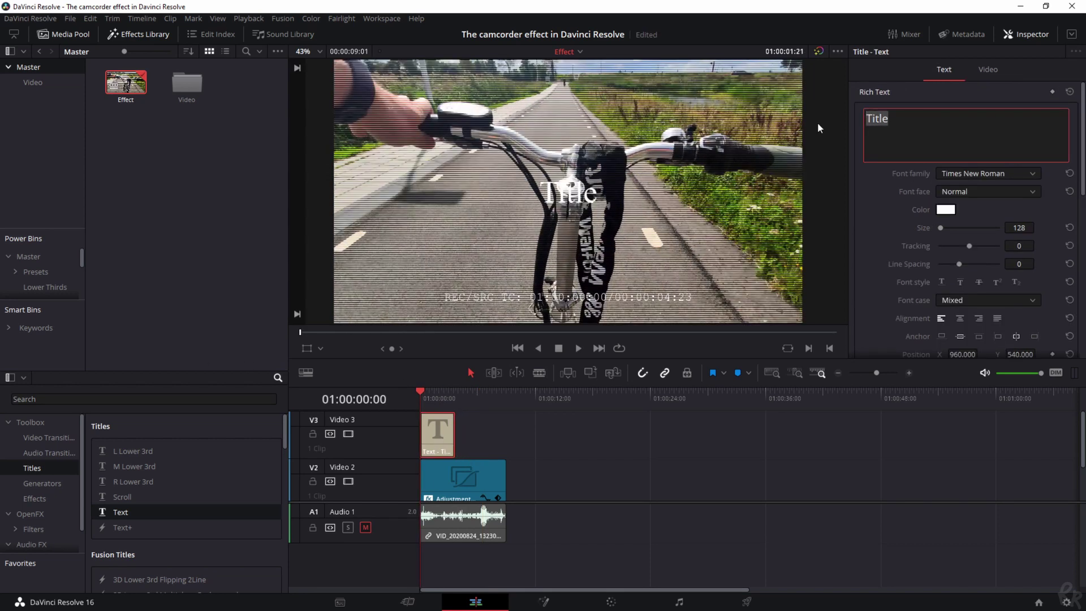
type("REC")
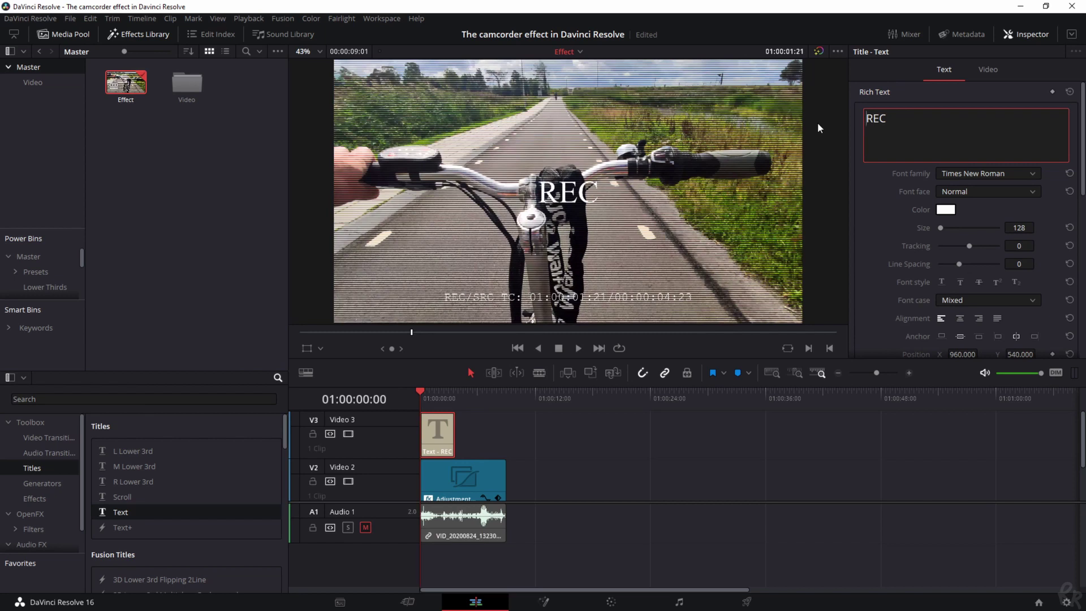
type("◙")
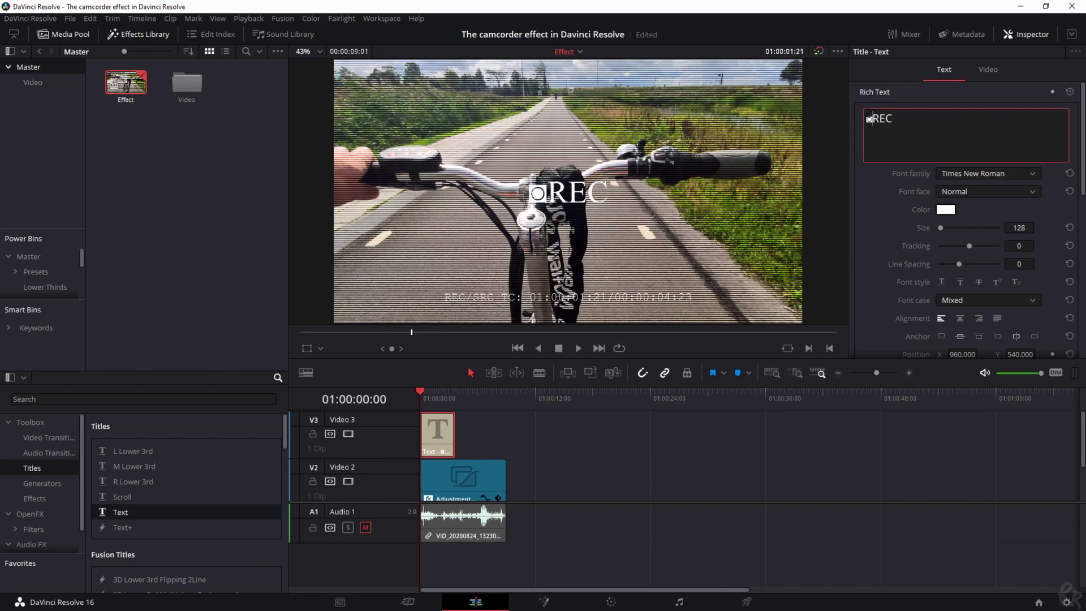
- Colour only the ◙ symbol in the title red
key("shift+Left")
left_click(950, 210)
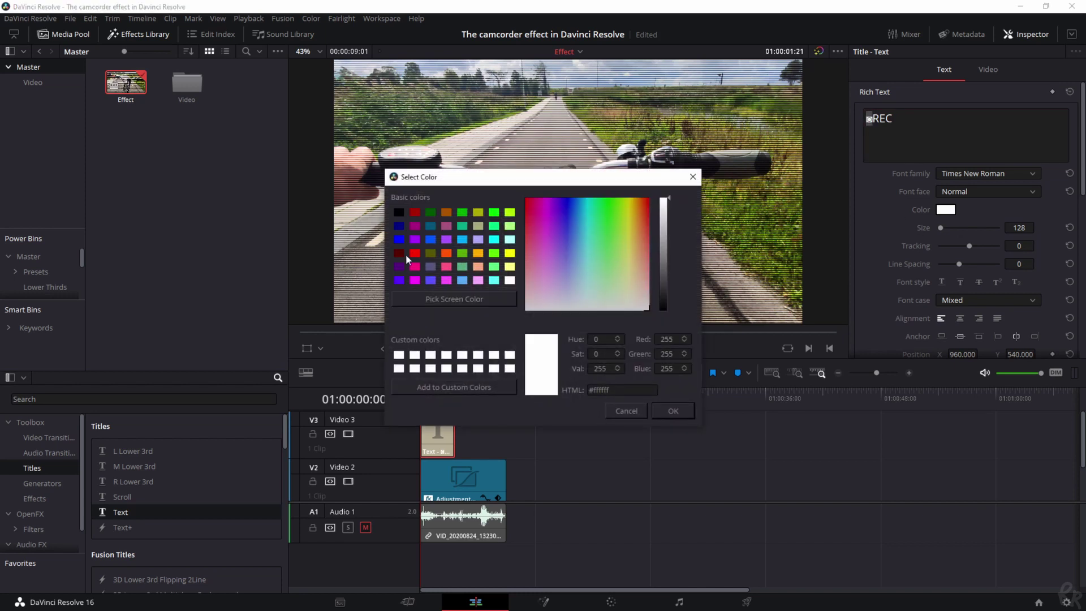
left_click(415, 253)
left_click(683, 416)
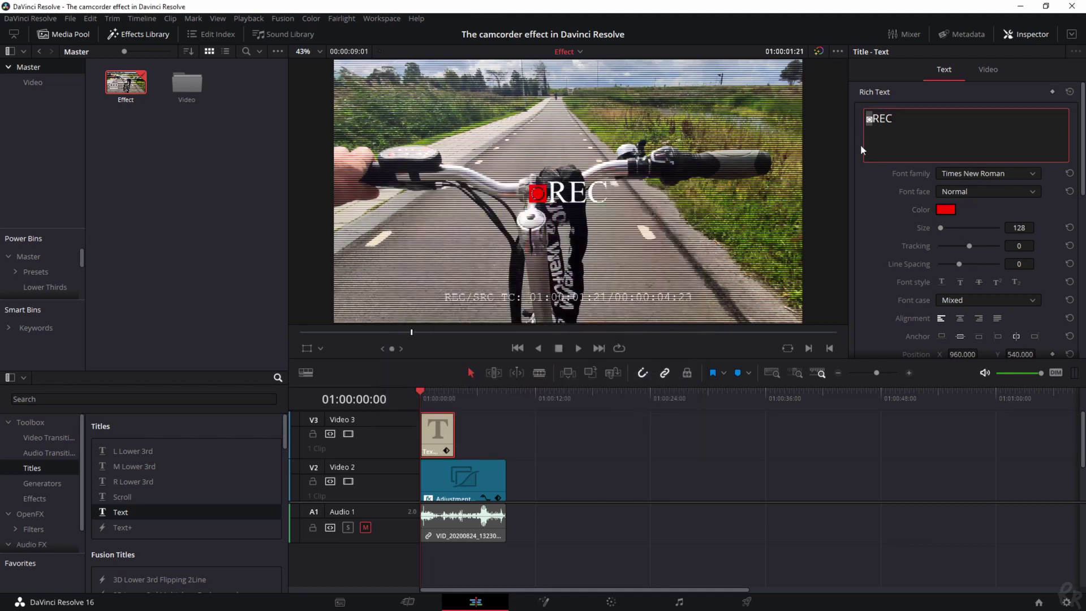
- Set the font size of only the "REC" letters to 107
left_click_drag(895, 119, 873, 119)
left_click_drag(1020, 228, 1012, 227)
left_click(1020, 228)
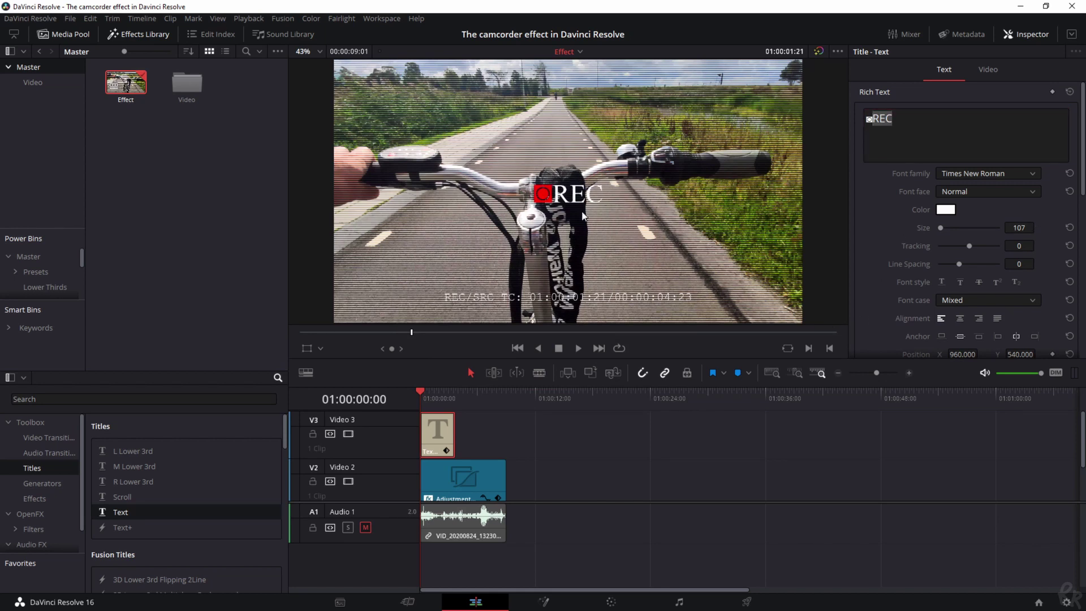
- Scale the REC title to a zoom of 0.430 and move it to position X 889, Y 517
left_click(989, 71)
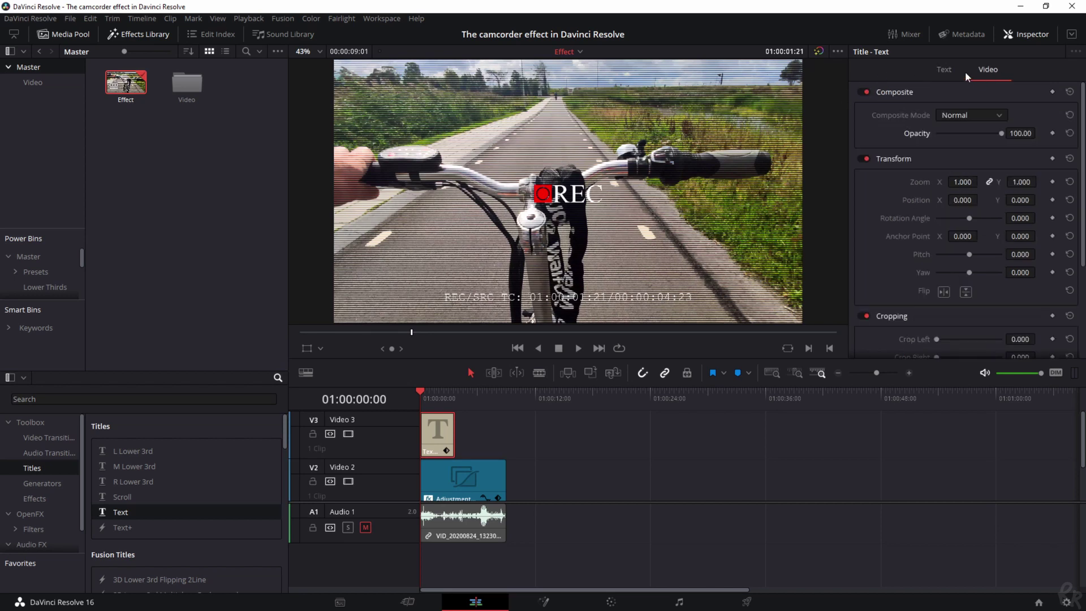
left_click(1018, 182)
type("0.45")
key("Return")
left_click_drag(1040, 181, 1025, 183)
left_click_drag(962, 199, 1047, 199)
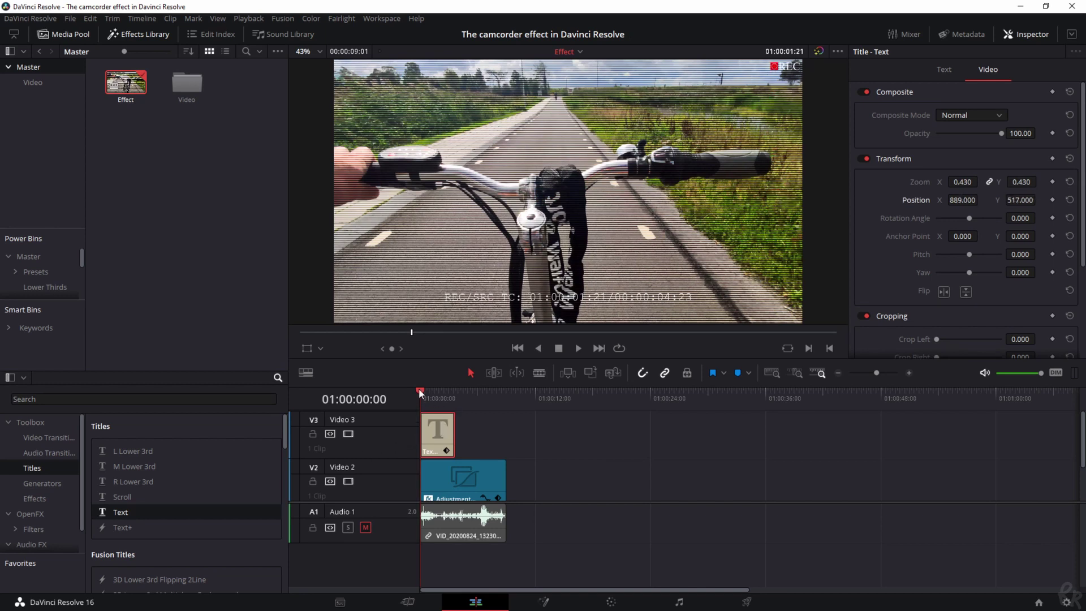
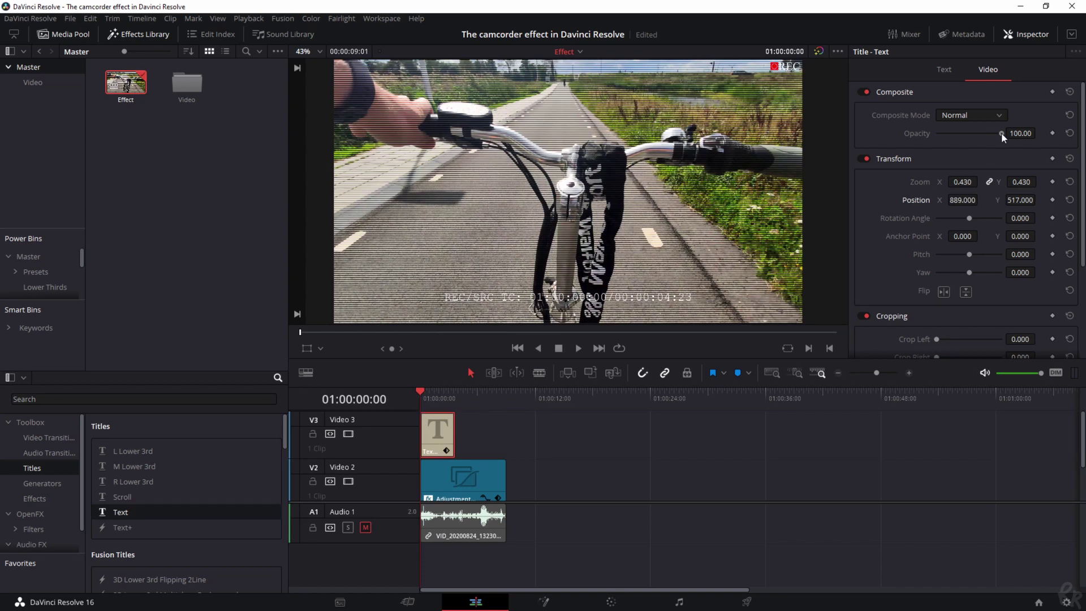
- Keyframe the REC title's opacity at 0 at the start, 100 at 00:10, 0 at 00:20 and 100 at 01:06 to make it blink
left_click_drag(1001, 132, 923, 133)
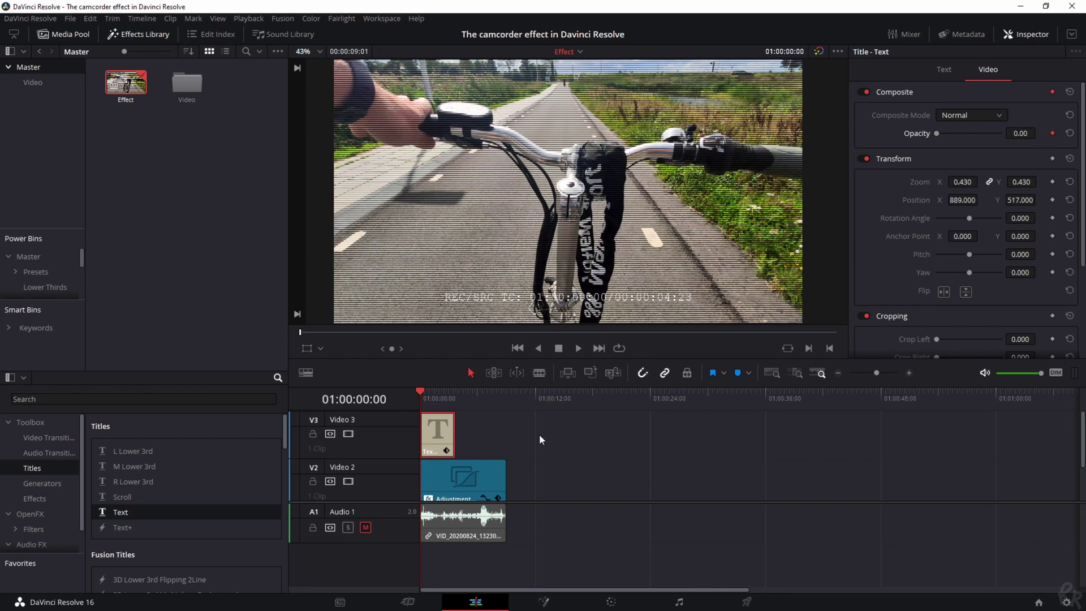
key("space")
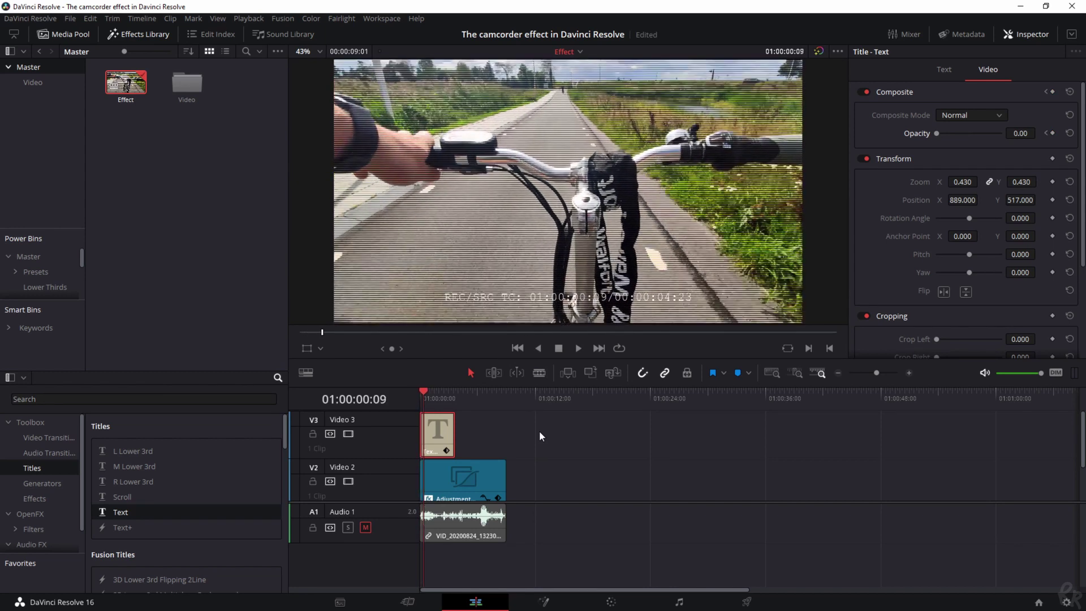
left_click_drag(940, 133, 1003, 134)
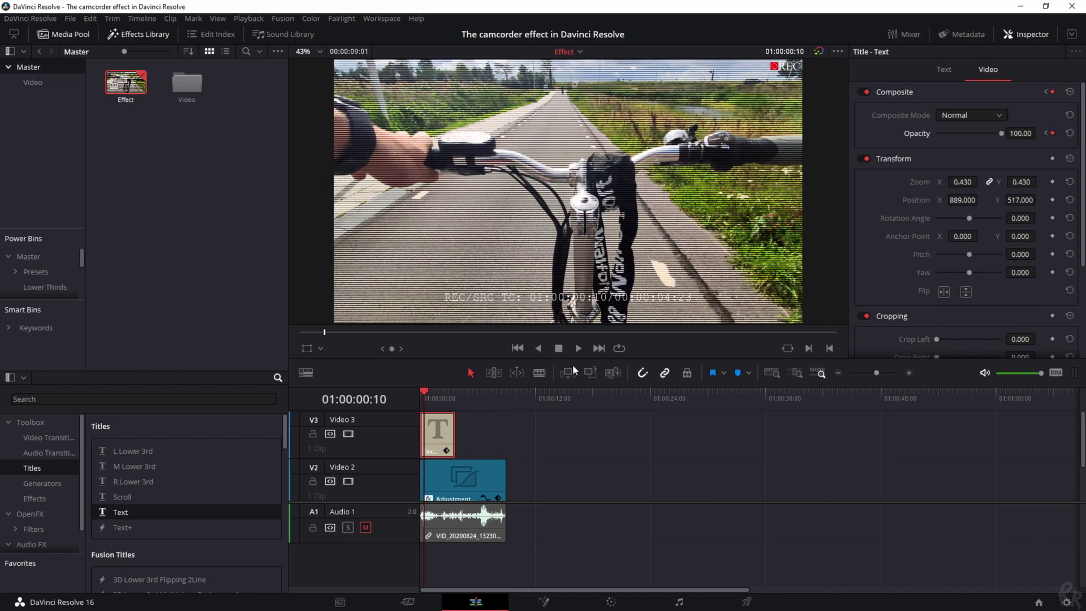
key("space")
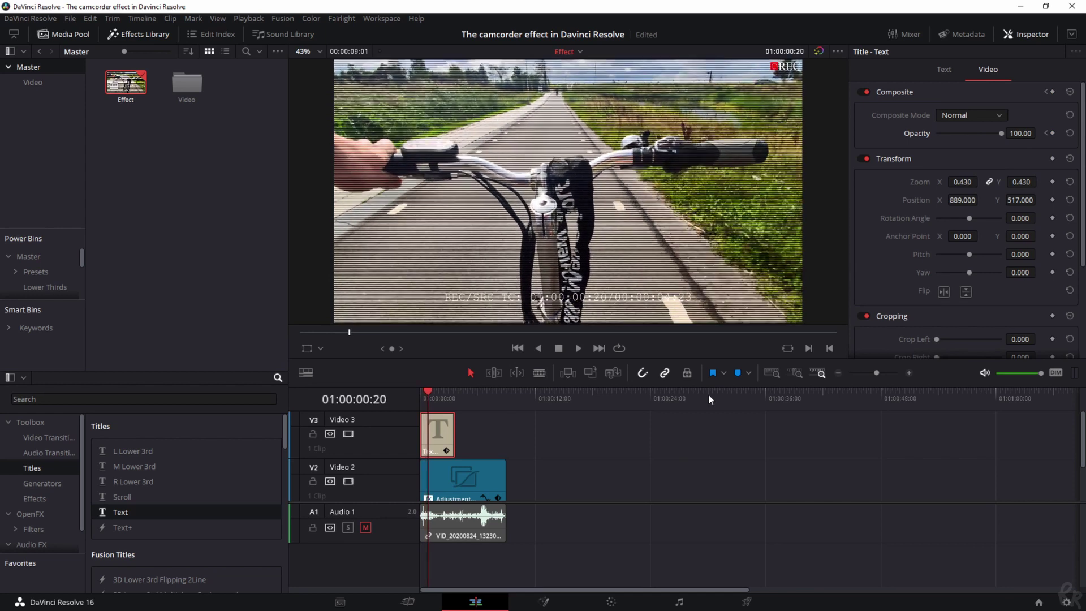
left_click_drag(1002, 134, 831, 142)
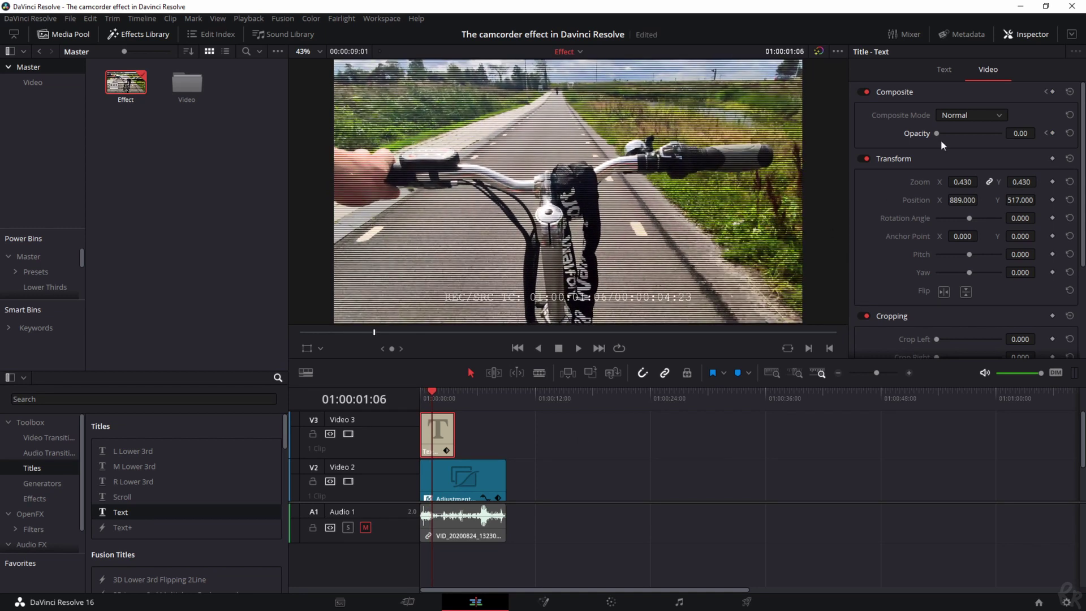
left_click_drag(937, 134, 1010, 135)
- Trim the REC title to end at 01:06 and repeat it back to back on Video 3 until seven copies span the bike clip
left_click_drag(442, 441, 427, 443)
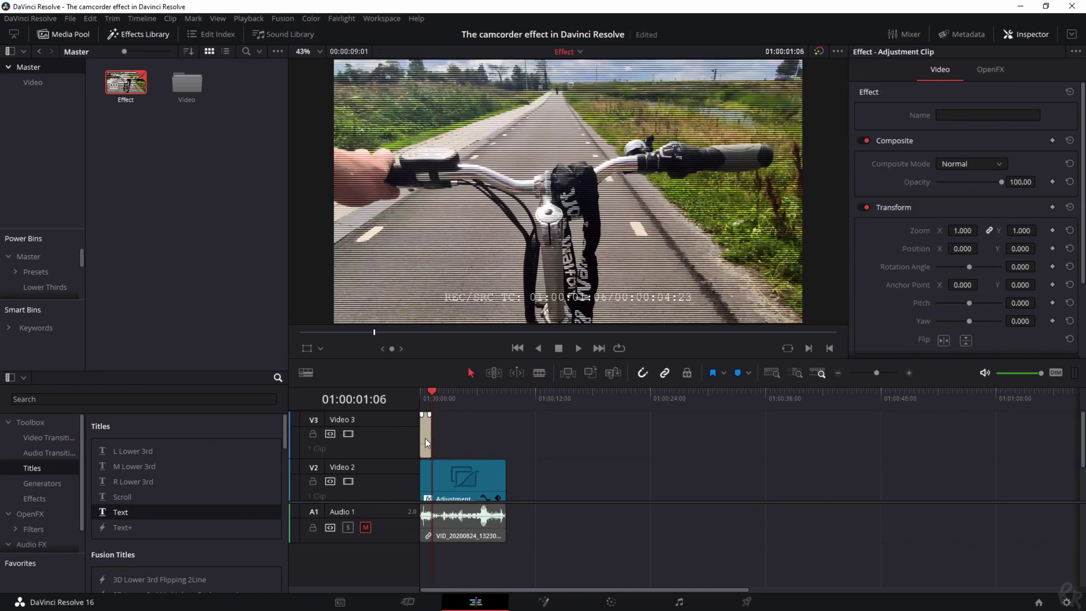
left_click(426, 442)
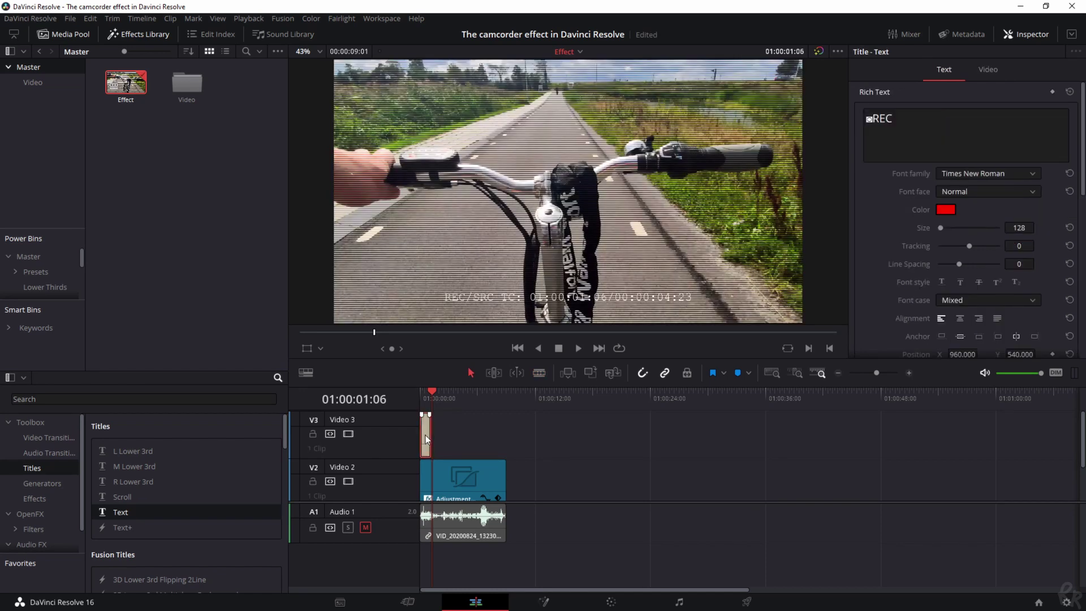
left_click_drag(441, 439, 452, 440)
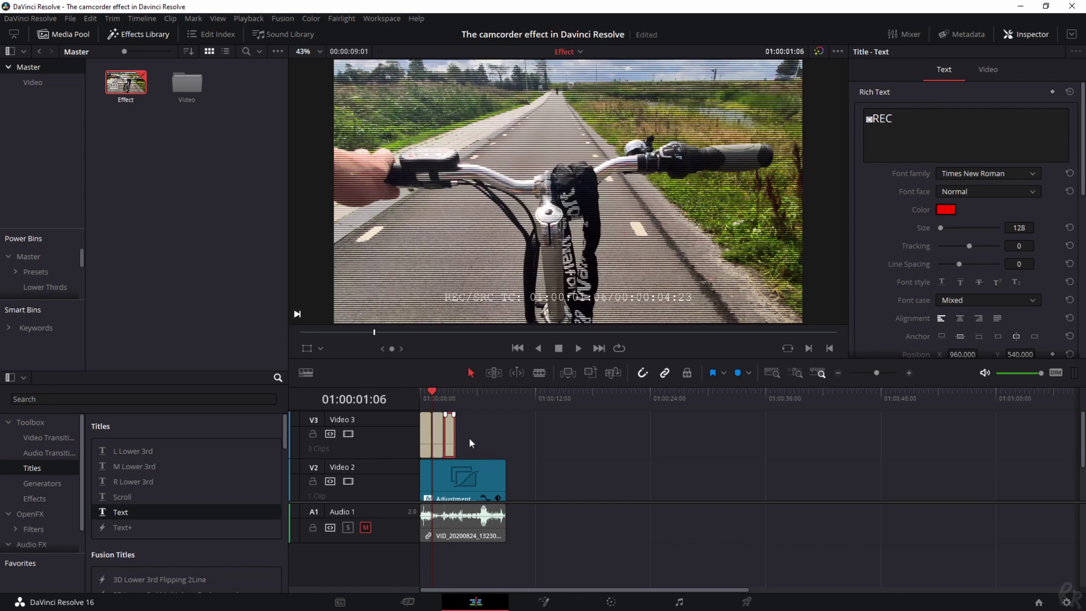
key("ctrl+v")
key("ctrl+v")
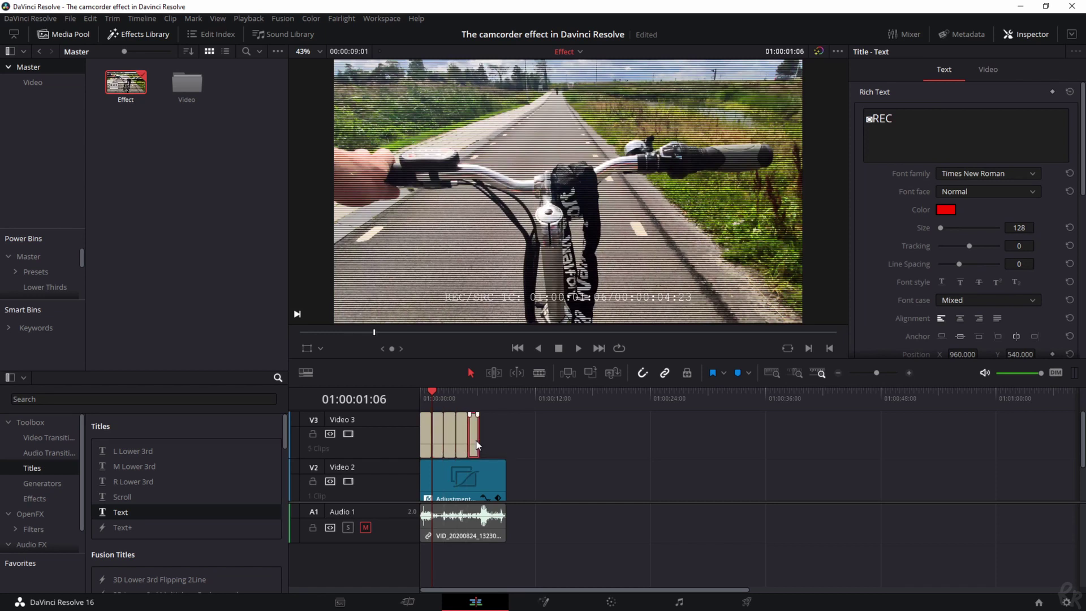
key("ctrl+v")
key("ctrl+v")
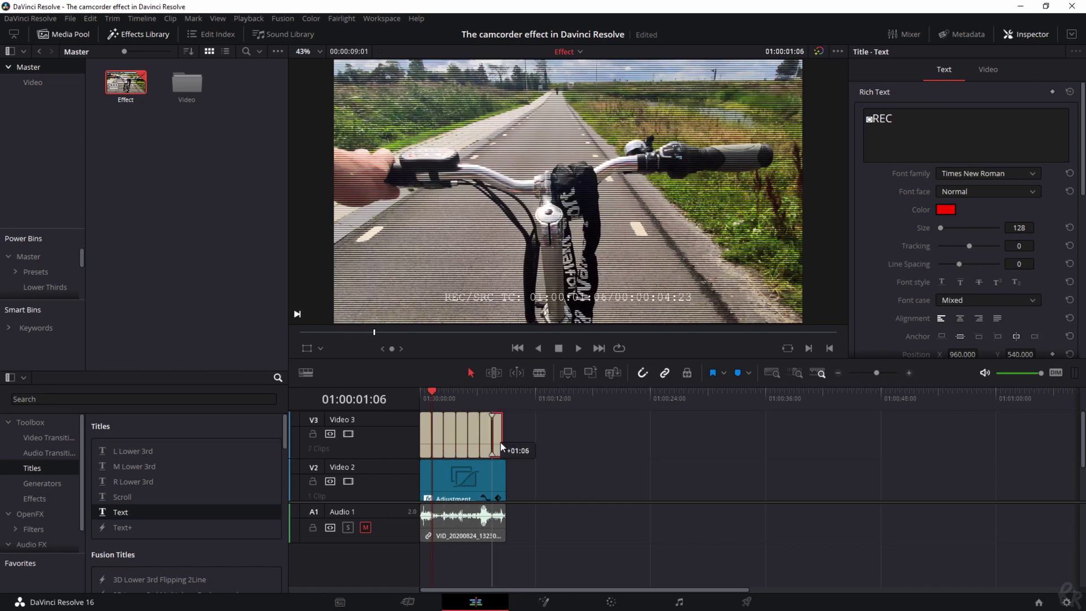
- Shorten the ends of the adjustment clip and the bike clip's video and audio by 7 frames to match the last REC title
scroll(503, 450, "down", 2)
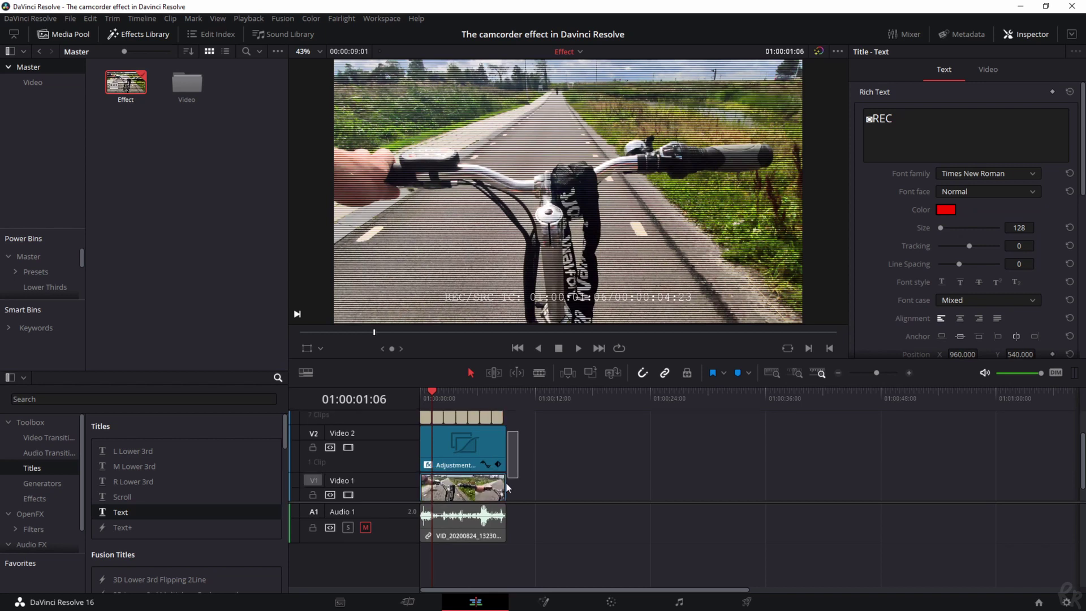
left_click_drag(512, 471, 504, 491)
left_click(501, 445)
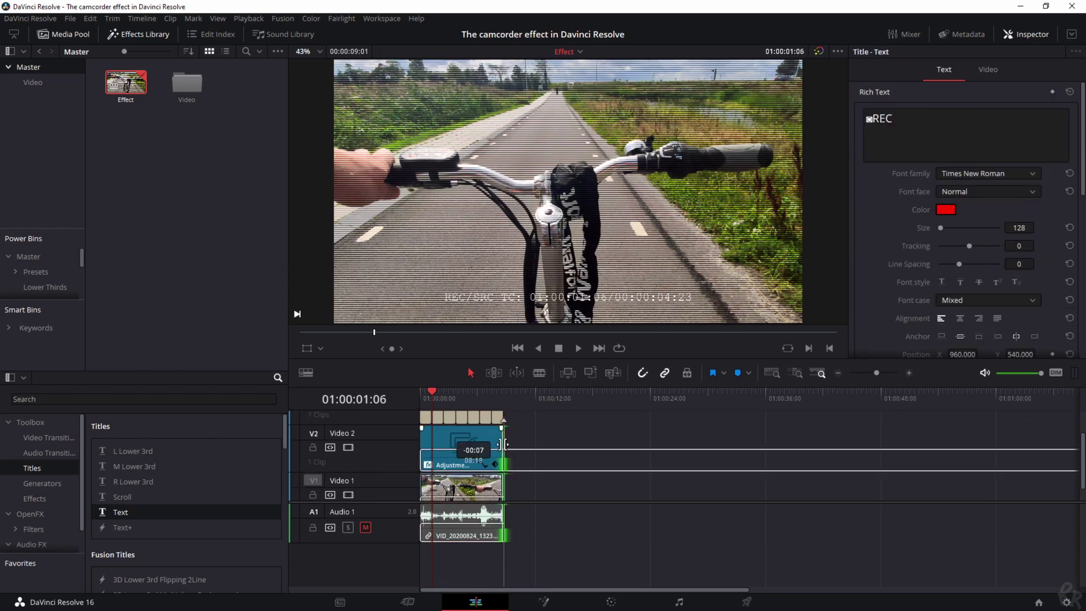
- Play the timeline from the start to check the blinking REC title over the camcorder effect
scroll(570, 468, "up", 2)
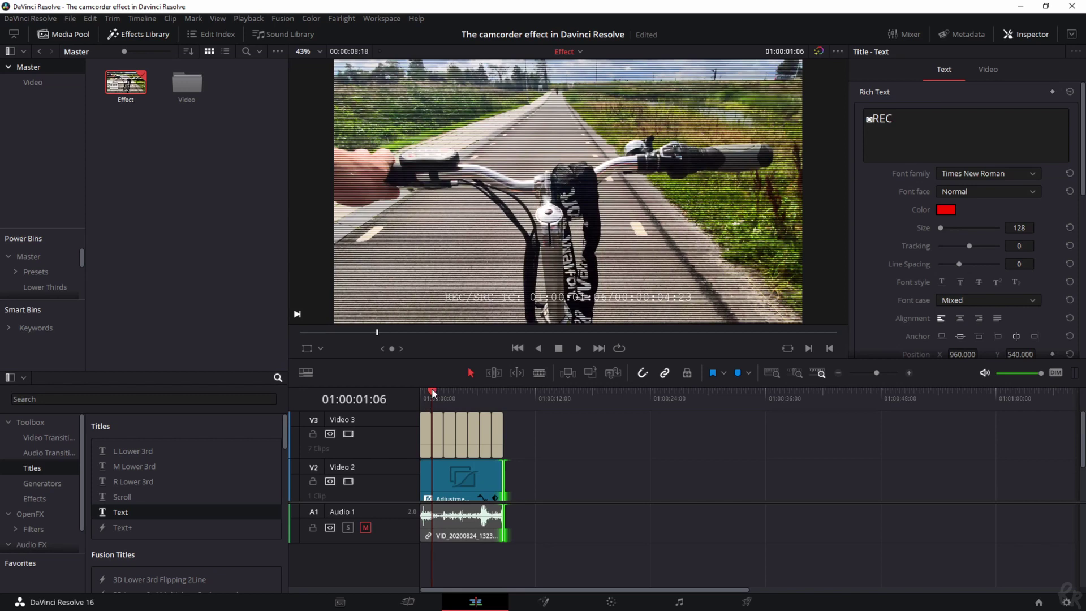
left_click_drag(433, 389, 420, 391)
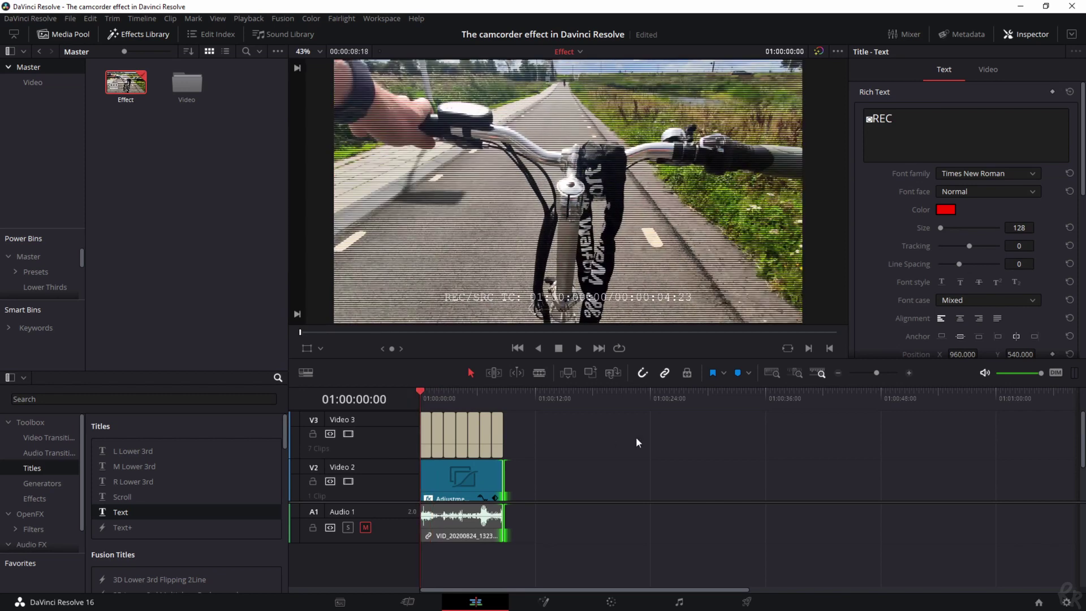
key("space")
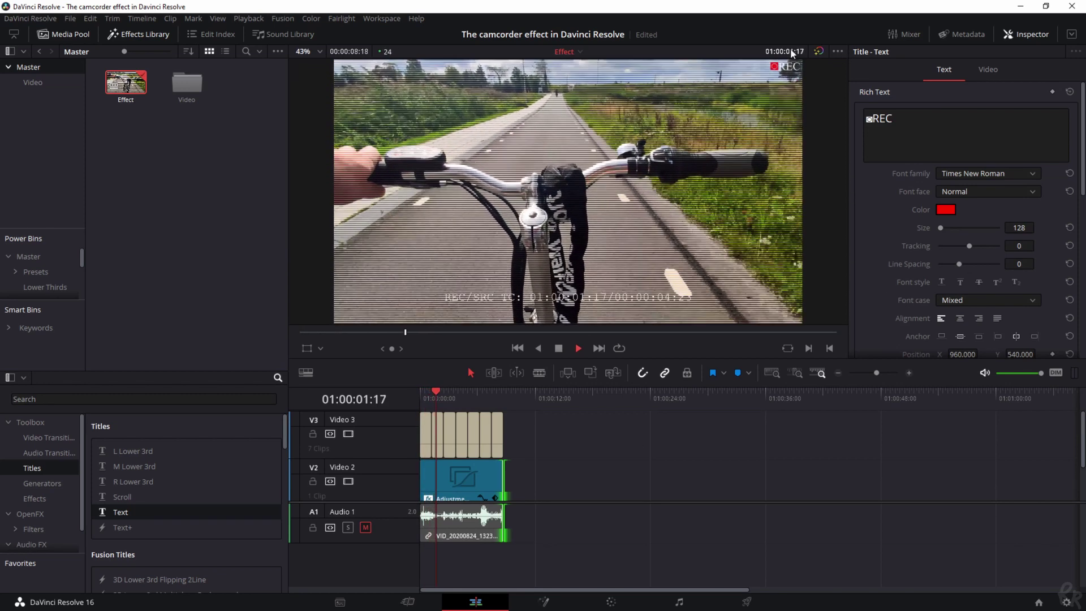